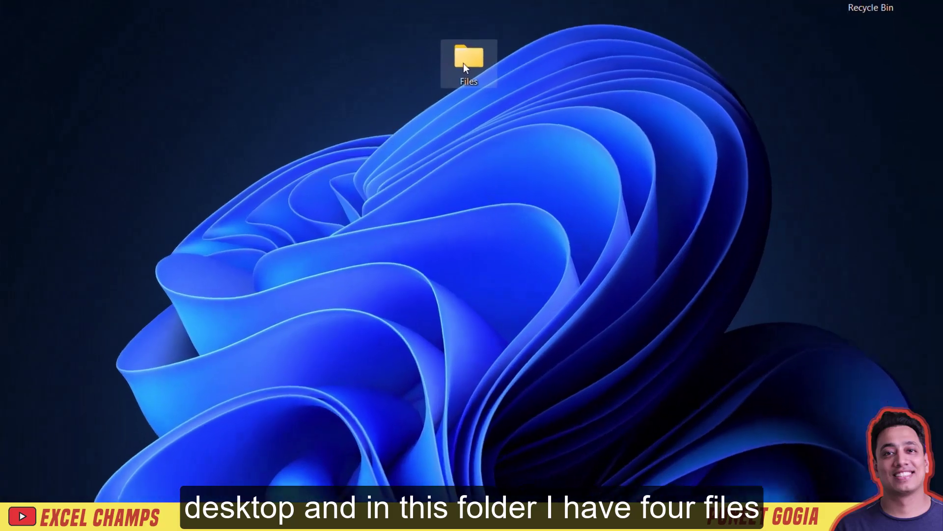
Open the East workbook from the Files folder on the desktop and check its worksheet and table names
double_click(441, 80)
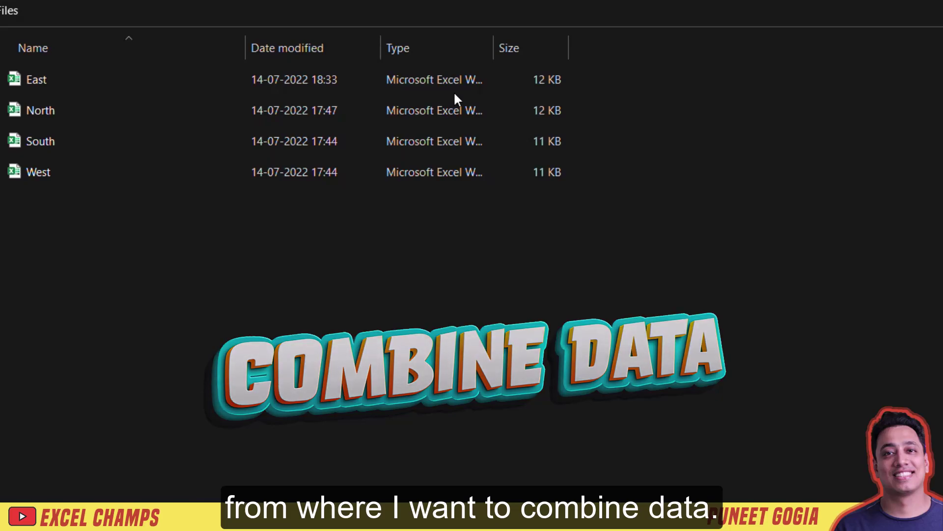
left_click(41, 85)
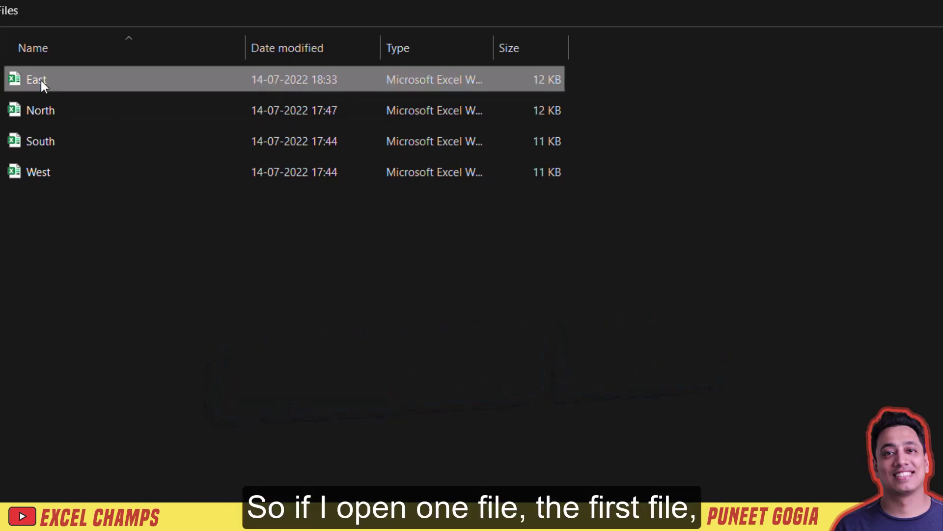
double_click(41, 84)
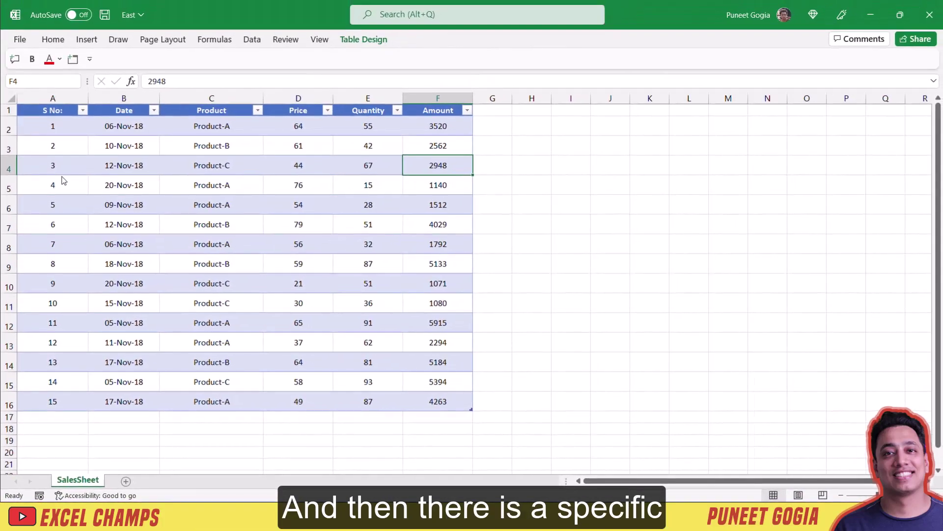
left_click(219, 166)
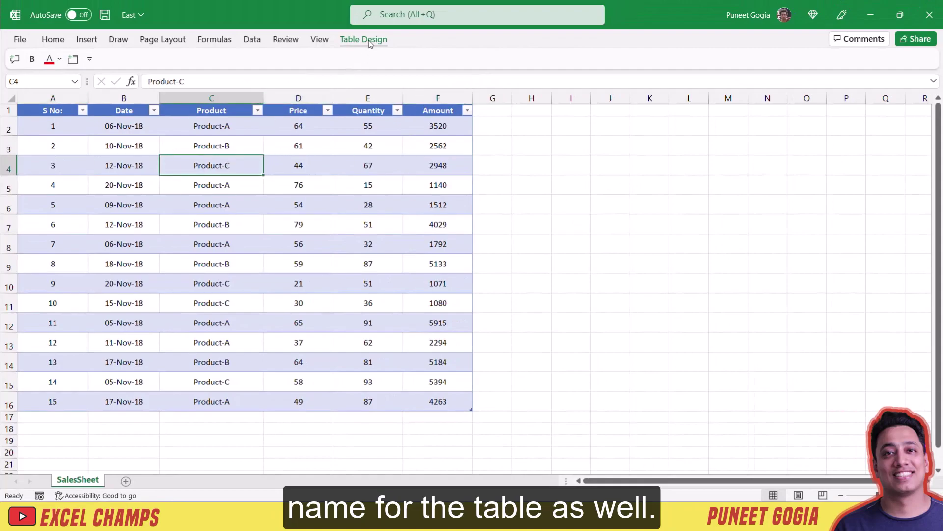
key("ctrl+F1")
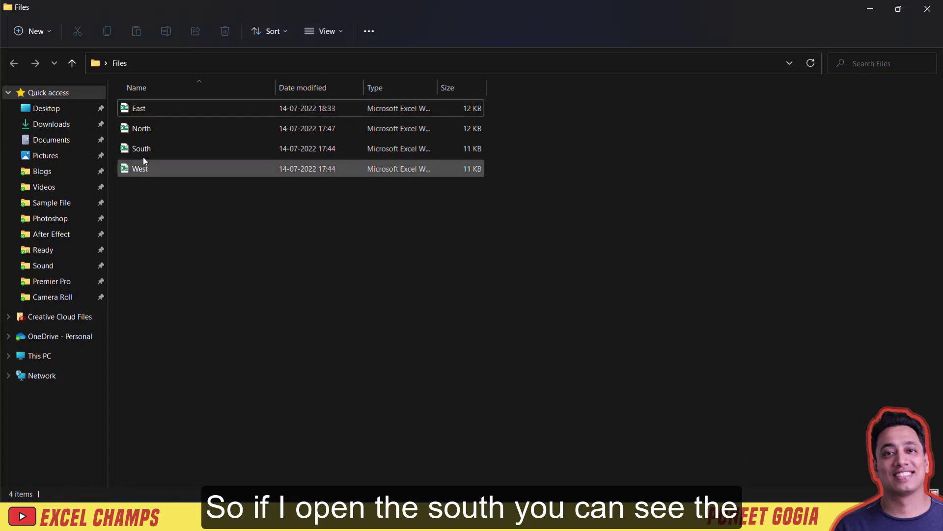
Open the South workbook from the Files folder, check its worksheet and table names, and minimize it
left_click(143, 149)
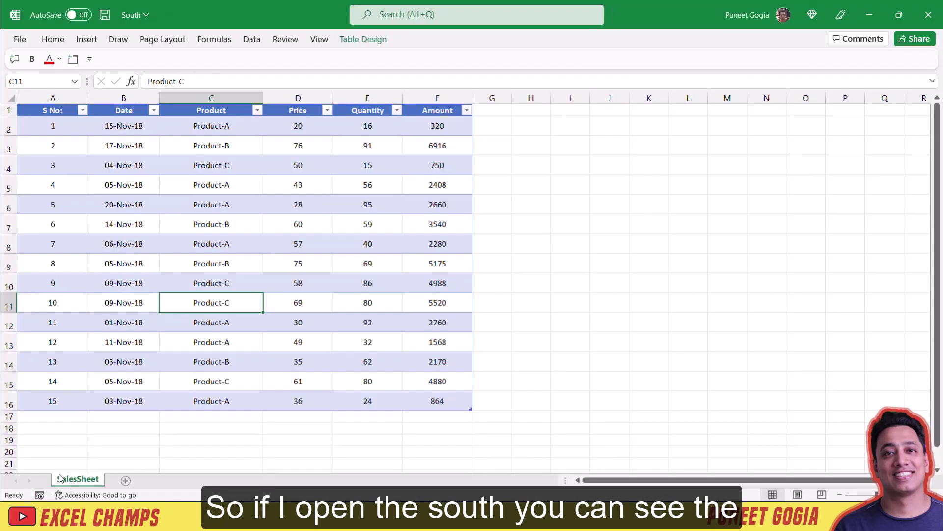
left_click(363, 39)
left_click(128, 173)
left_click(363, 39)
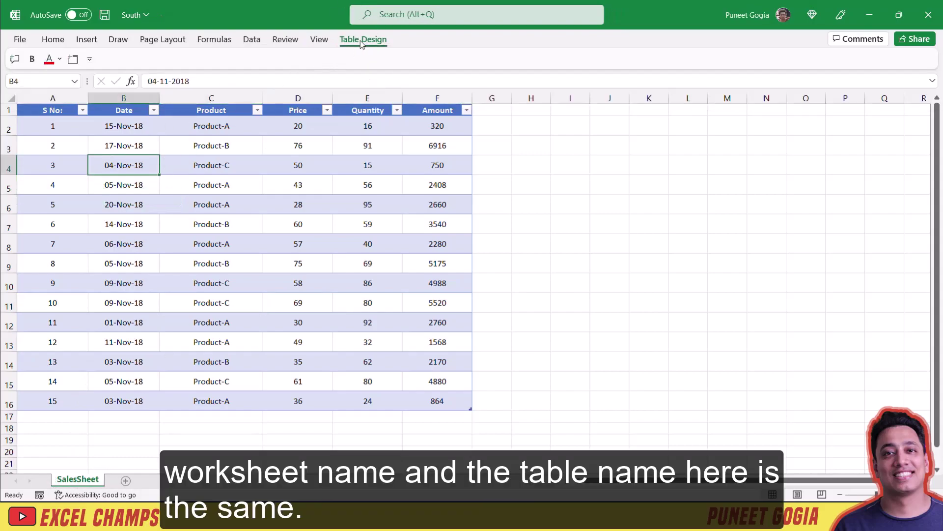
left_click(870, 15)
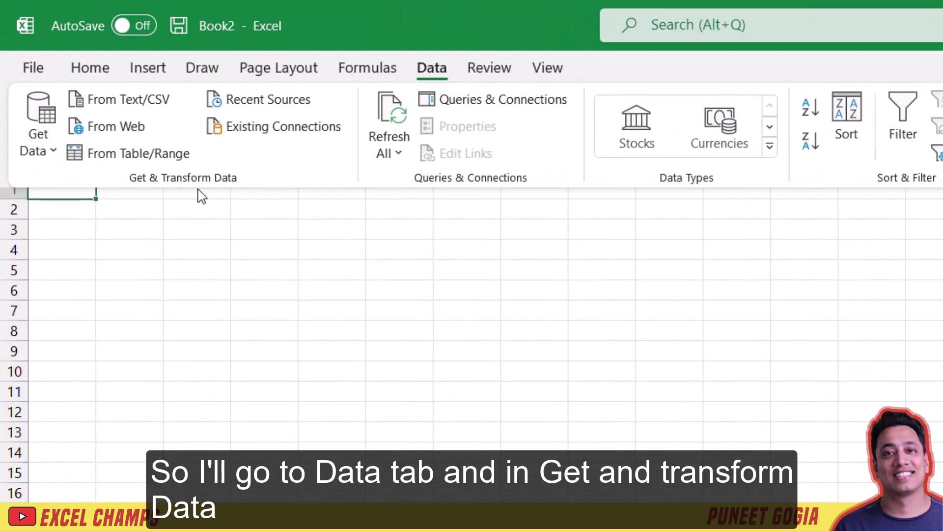
Start a data import from a folder in the blank workbook, using the Files folder on the desktop as the source
left_click(48, 148)
left_click(61, 180)
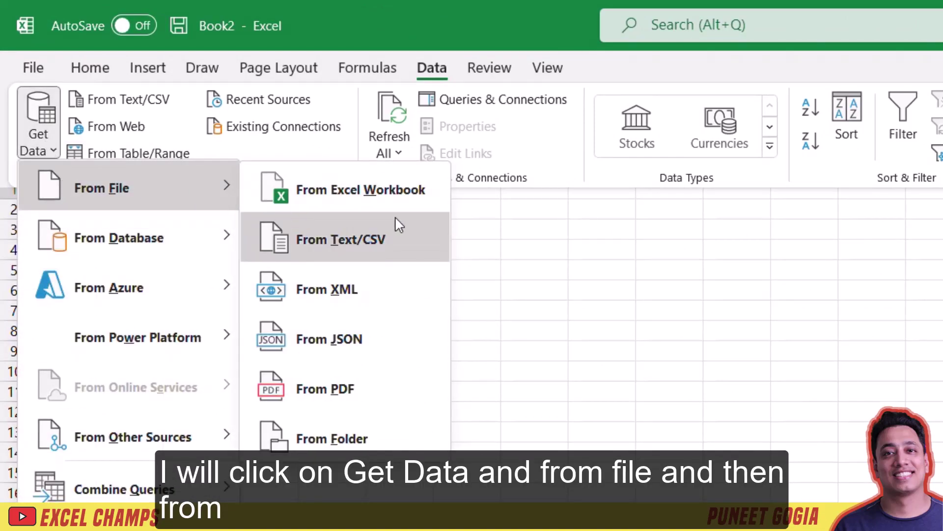
left_click(370, 438)
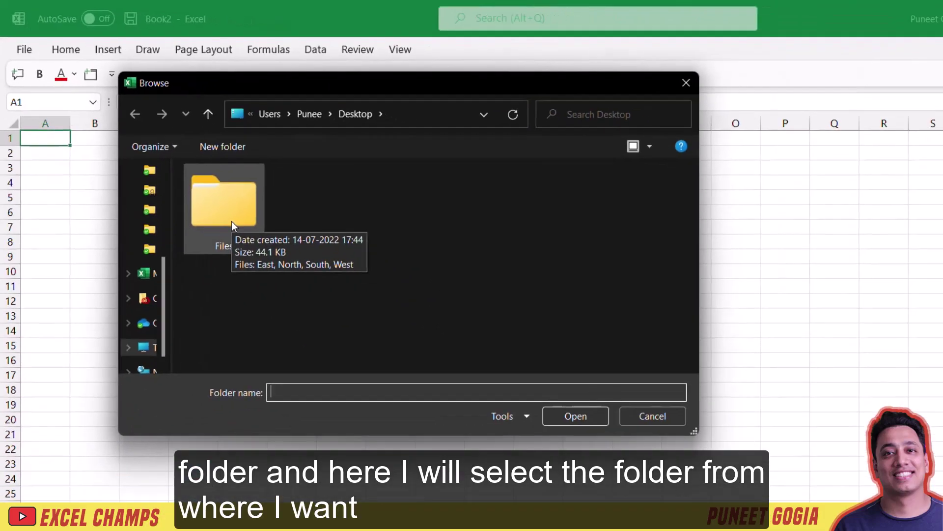
left_click(231, 221)
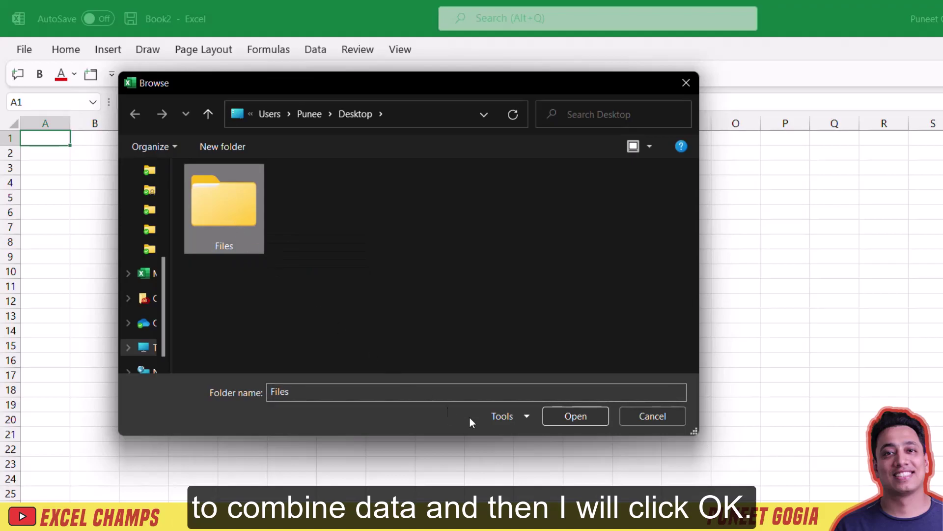
left_click(565, 417)
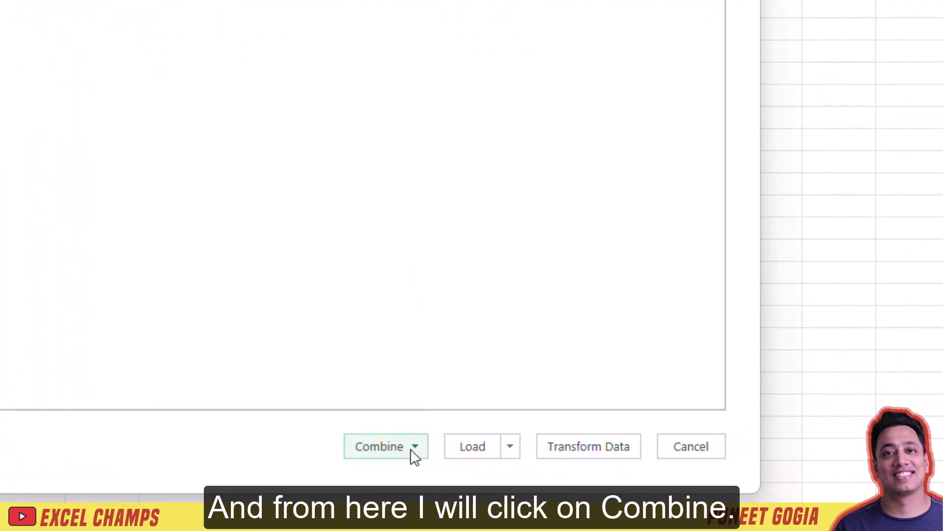
Combine and transform the folder's files, extracting the SalesSheet worksheet from each one
left_click(415, 447)
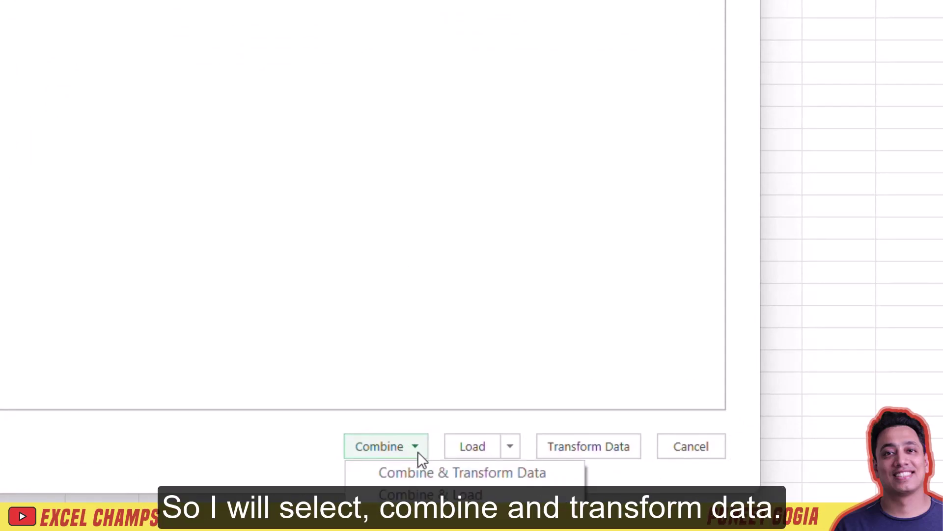
left_click(436, 474)
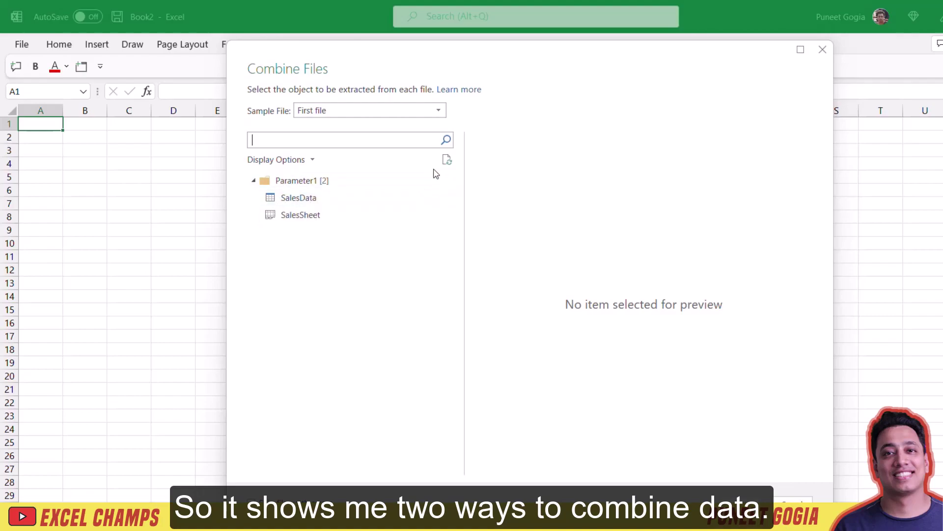
left_click(315, 216)
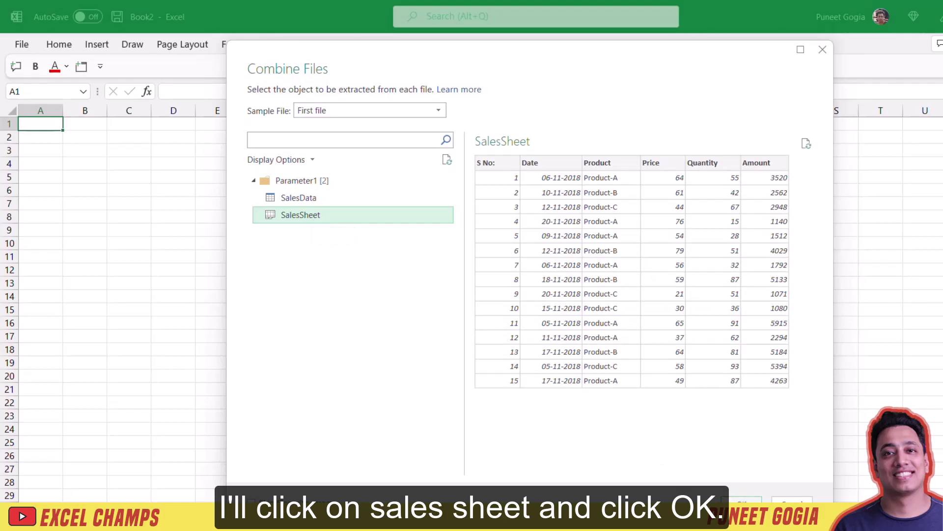
left_click(742, 501)
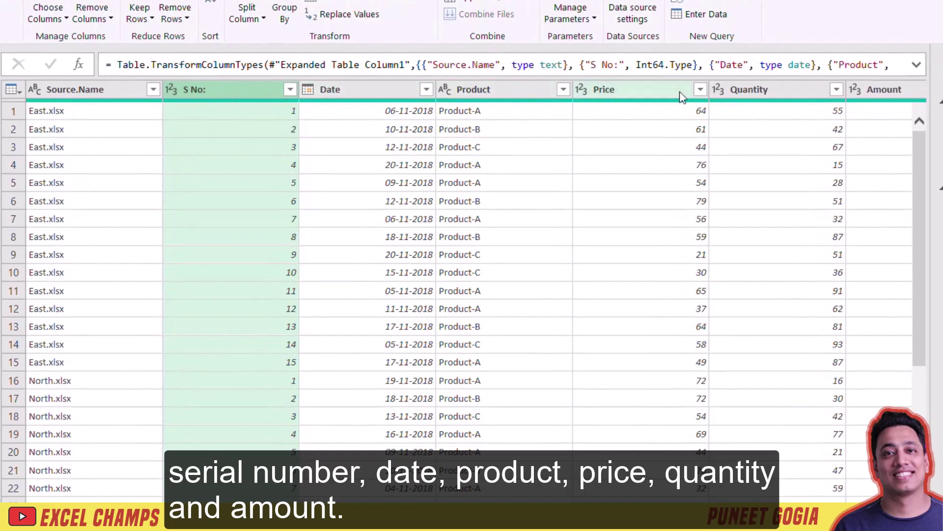
Review the file names in the Source.Name column and rename the column to Zone
left_click(97, 91)
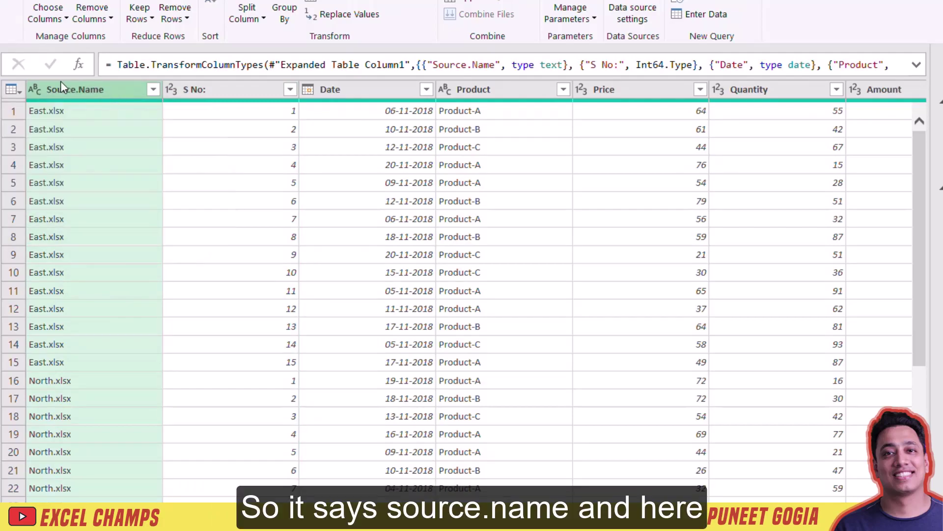
scroll(67, 450, "down", 4)
scroll(67, 450, "up", 4)
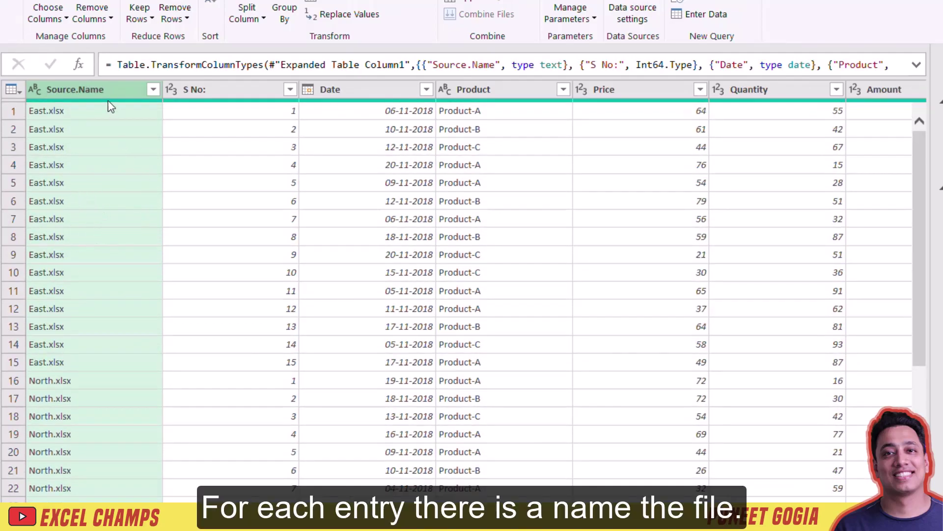
mouse_move(114, 101)
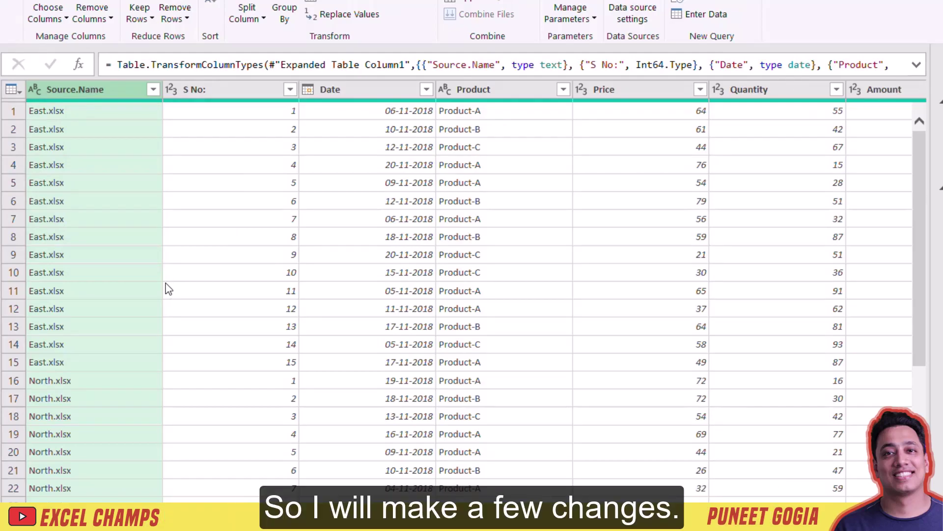
double_click(90, 93)
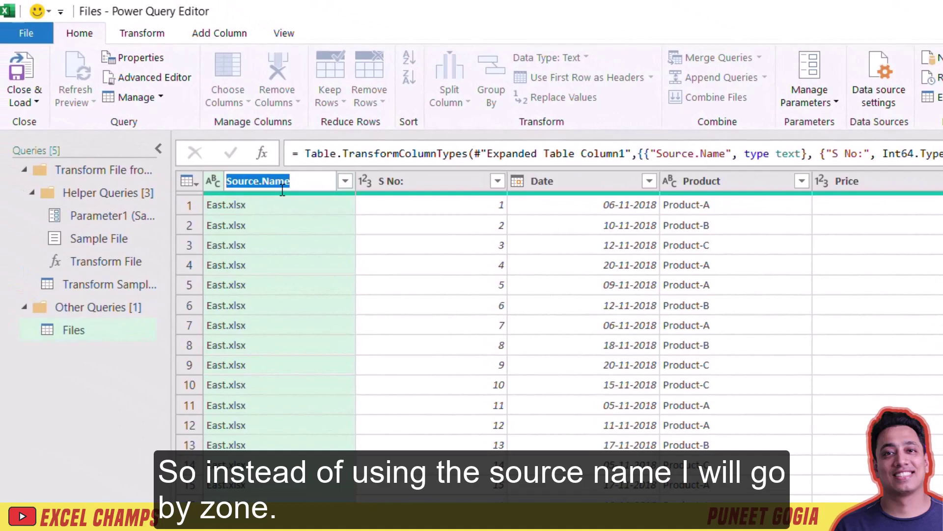
type("Zone")
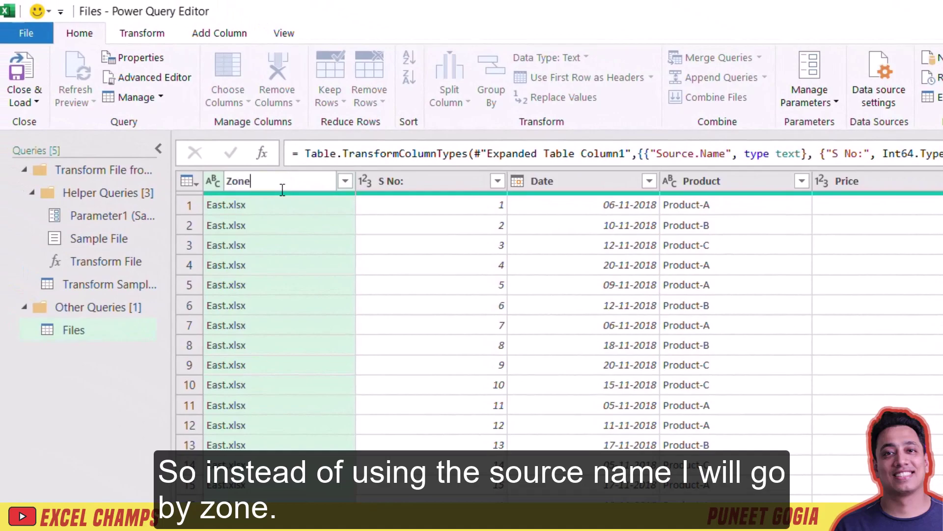
key("Return")
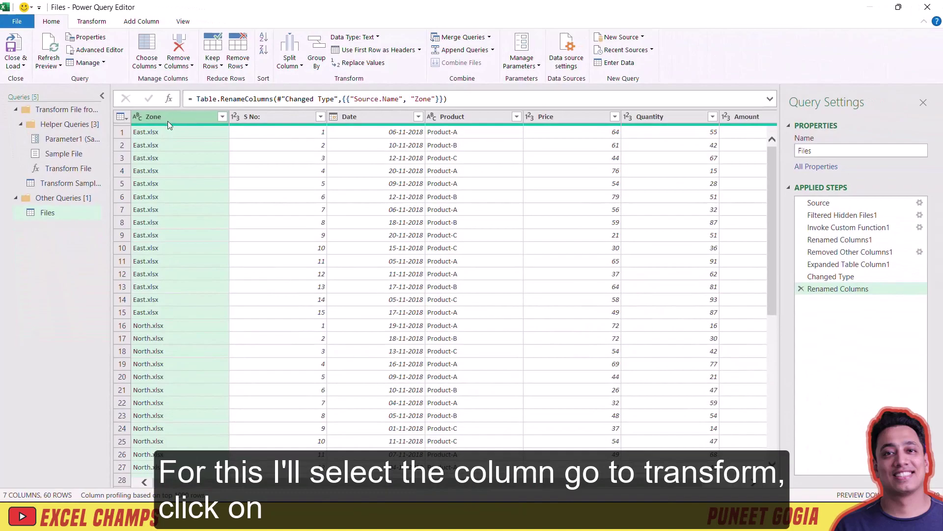
Replace ".xlsx" with an empty value in the Zone column
left_click(97, 23)
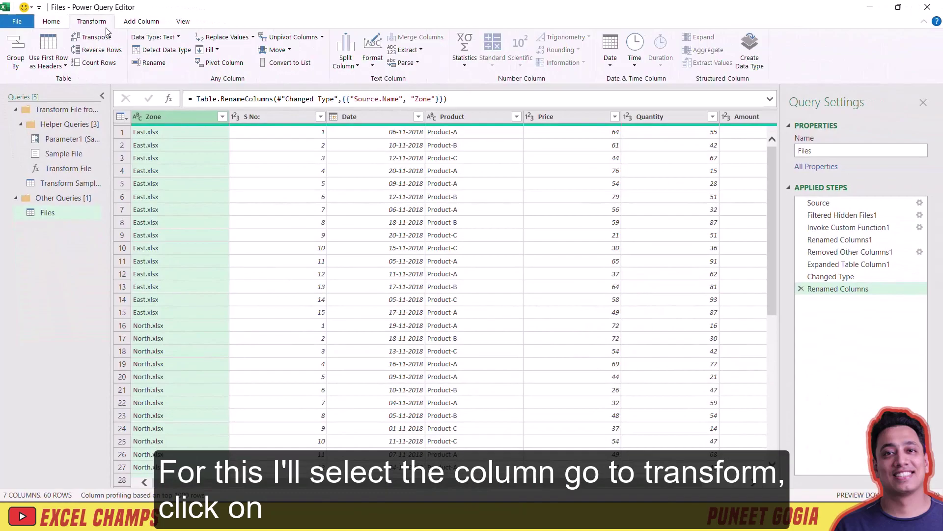
left_click(222, 41)
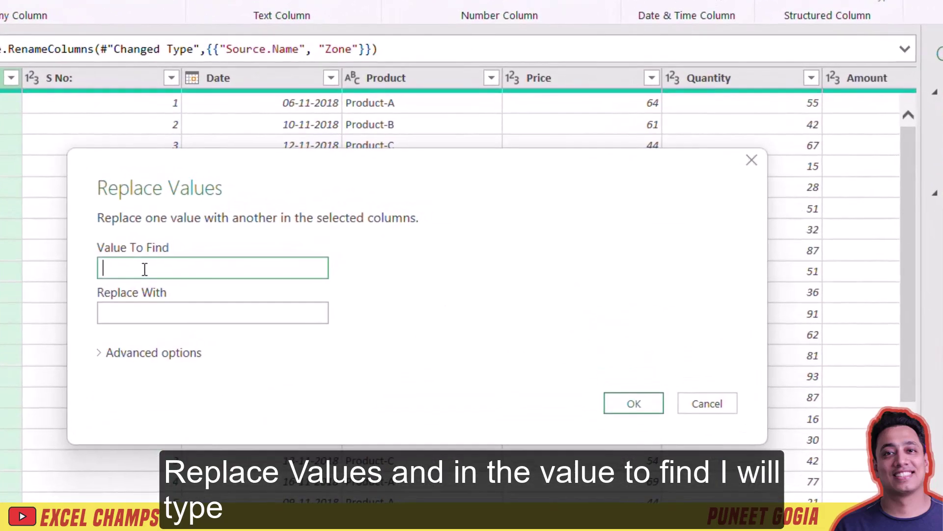
type(".")
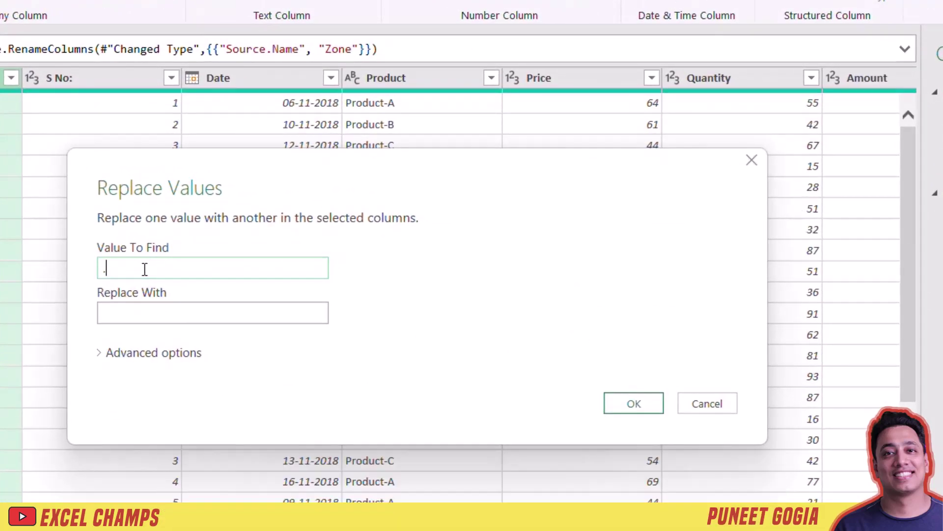
type("xlsx")
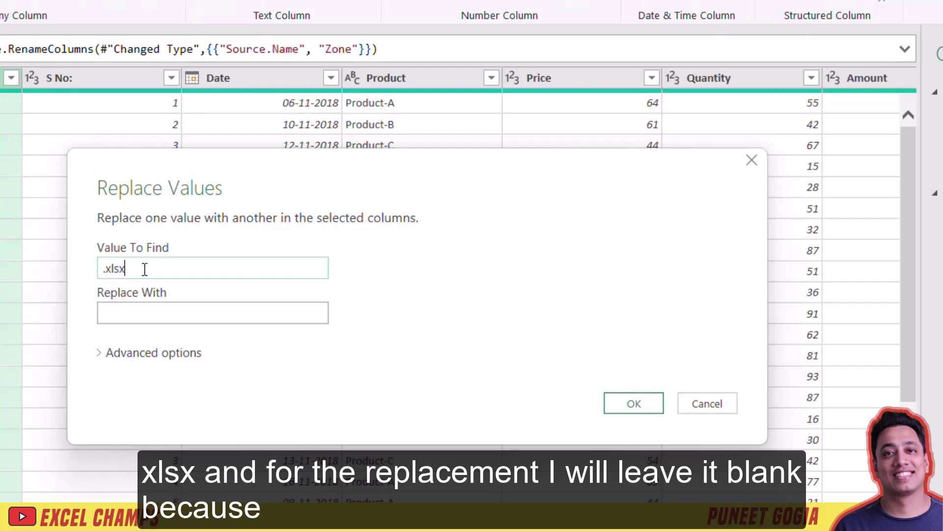
key("Tab")
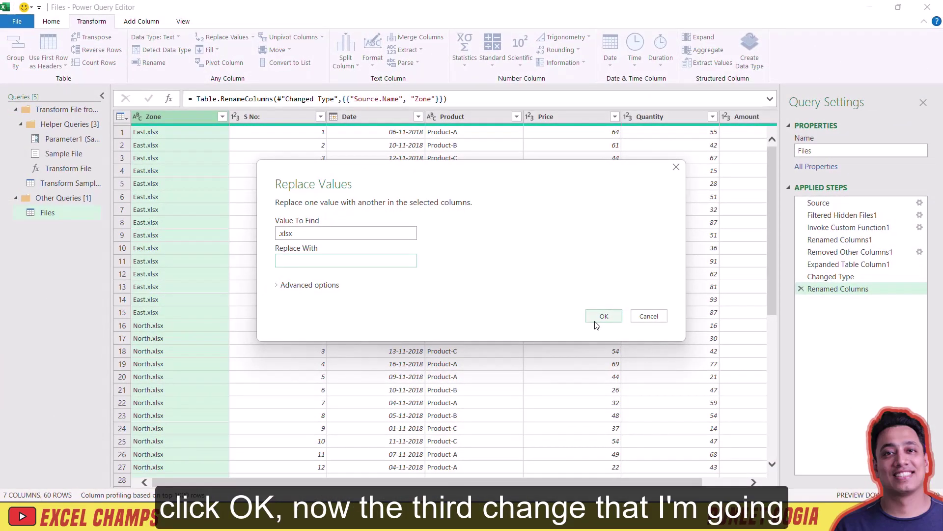
left_click(600, 317)
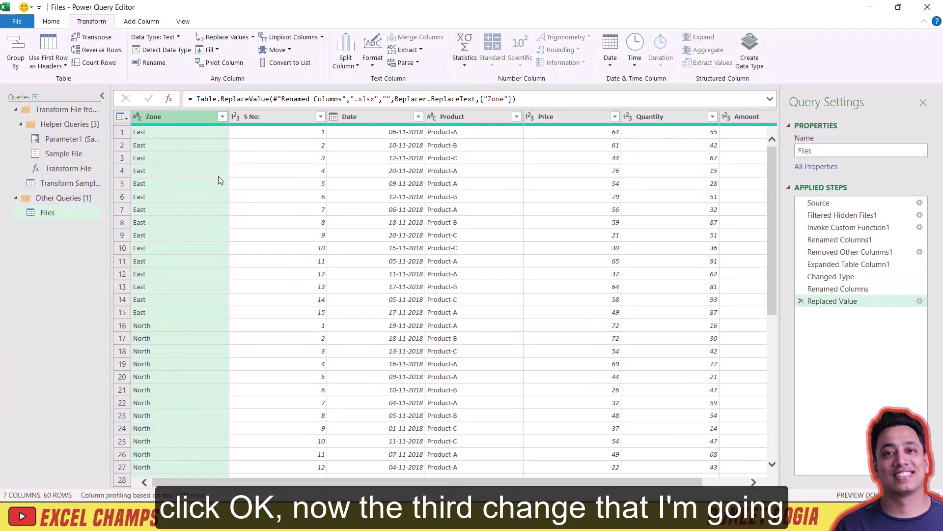
Remove the S No: column from the Files query
left_click(272, 117)
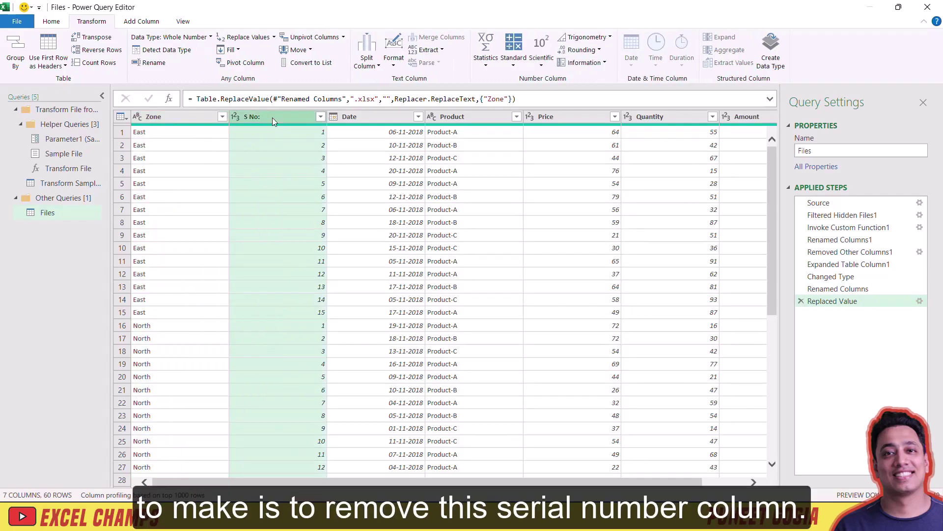
right_click(273, 117)
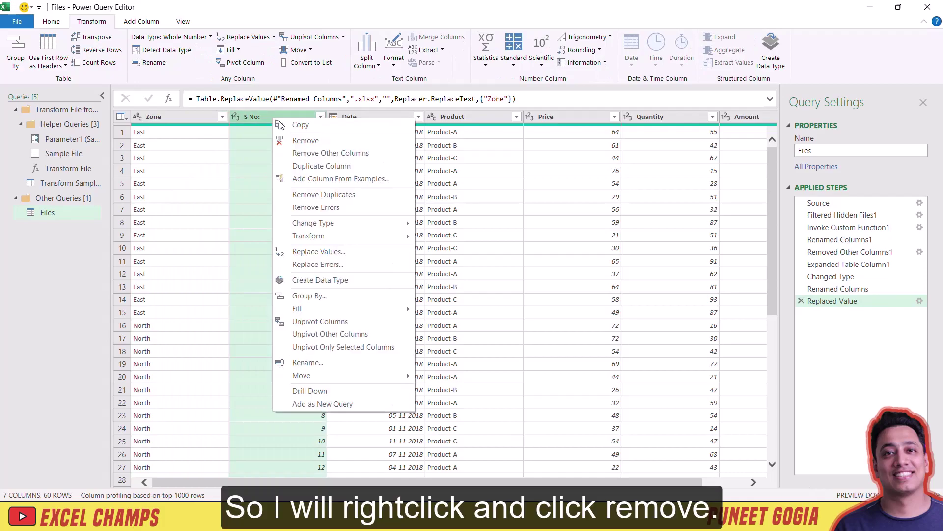
left_click(300, 142)
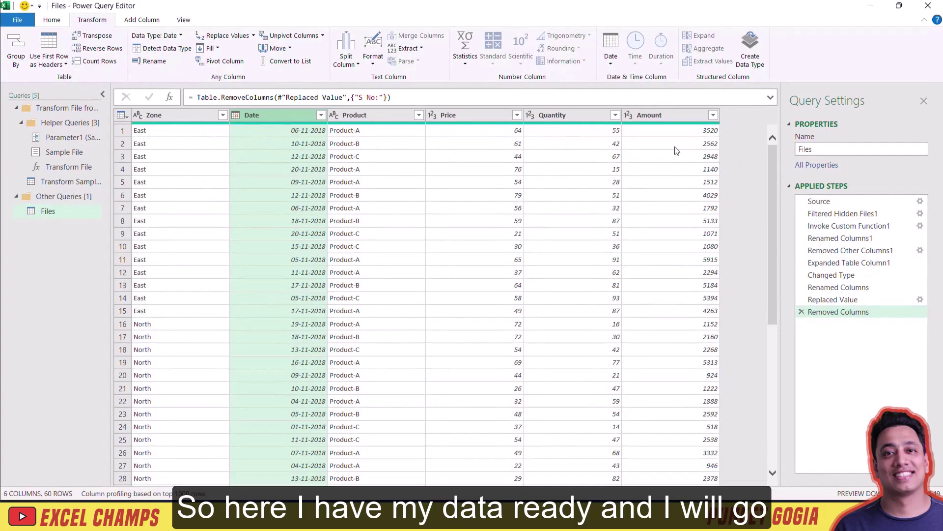
Load the combined query into a worksheet, widen the table's columns, and look over the Price, Quantity and Amount data
left_click(52, 23)
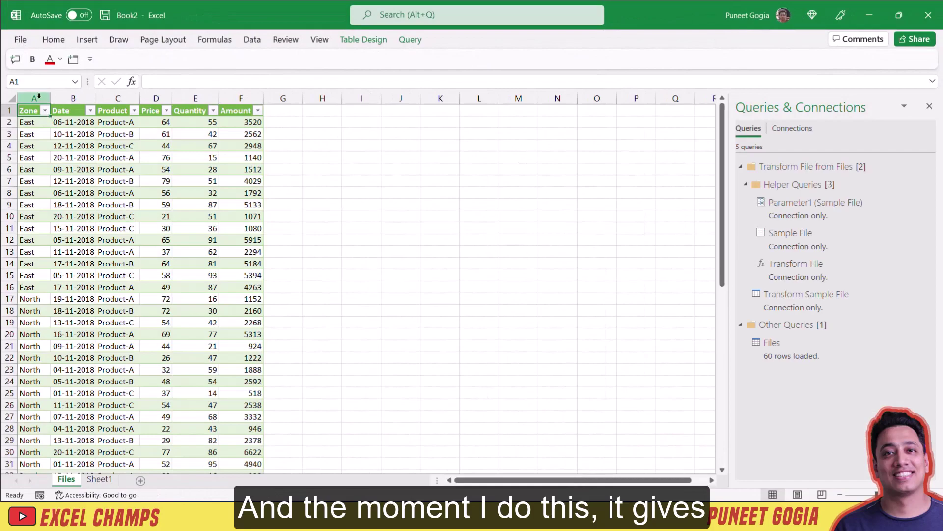
key("ctrl+a")
left_click_drag(221, 98, 253, 99)
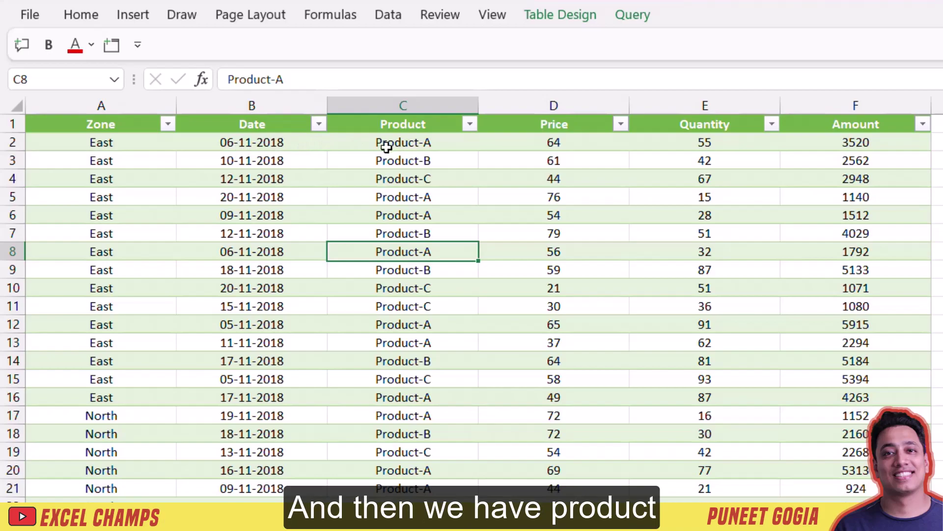
left_click(551, 143)
left_click(715, 143)
left_click(860, 143)
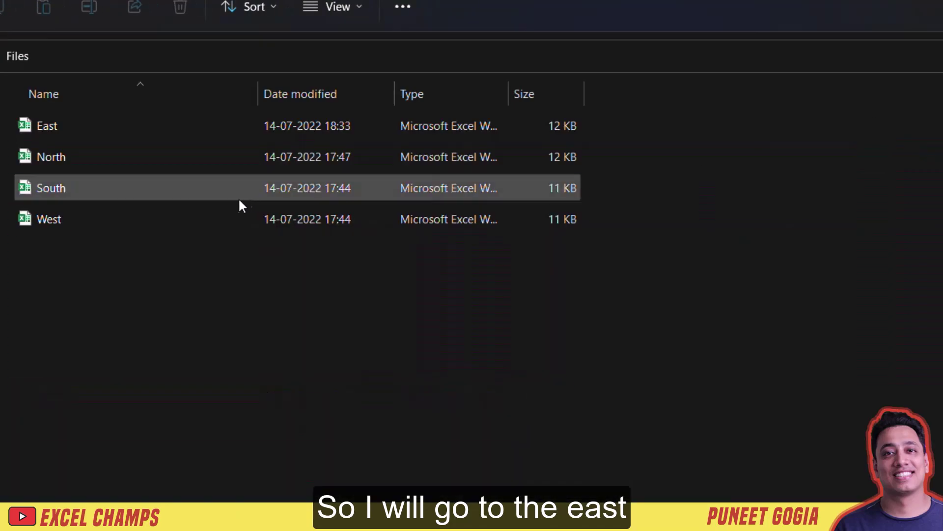
Open the East workbook and set the first entry's Price to 89
left_click(102, 125)
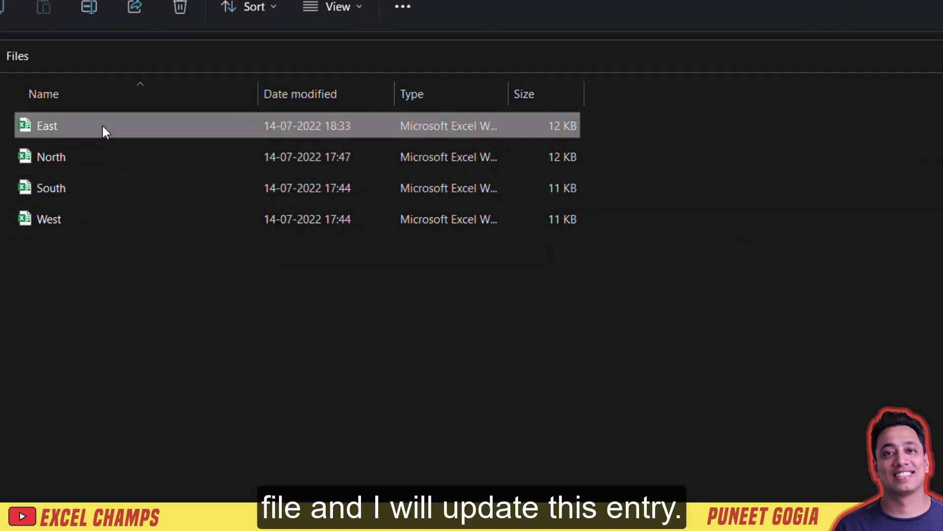
double_click(101, 126)
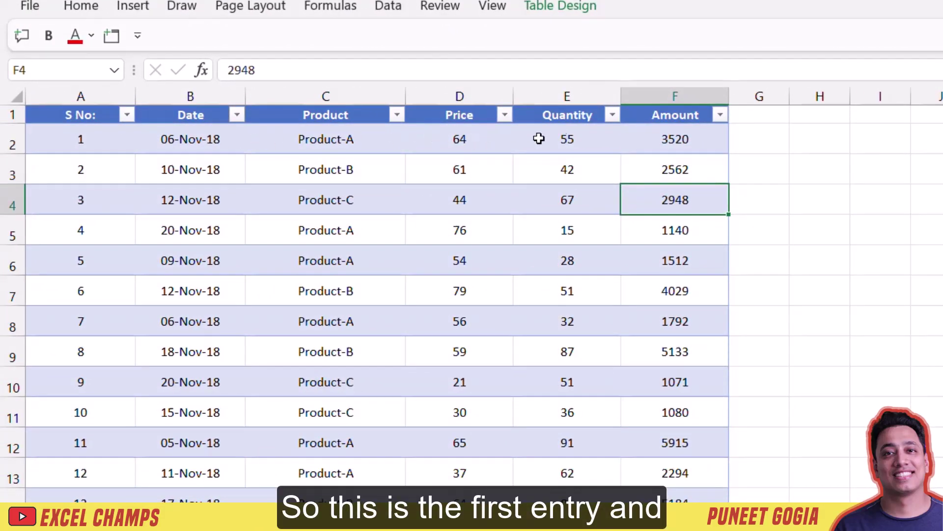
left_click(453, 137)
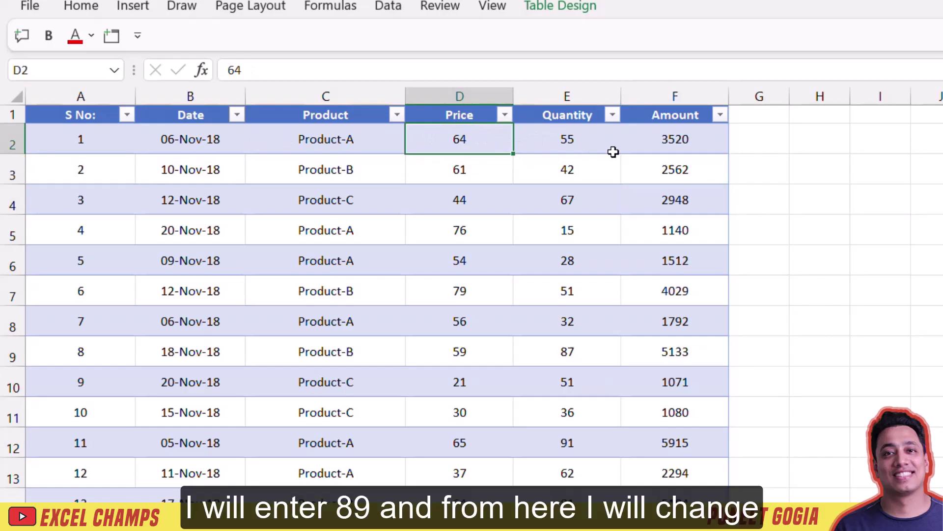
type("89")
key("Return")
Set the first entry's Quantity to 45
left_click(613, 152)
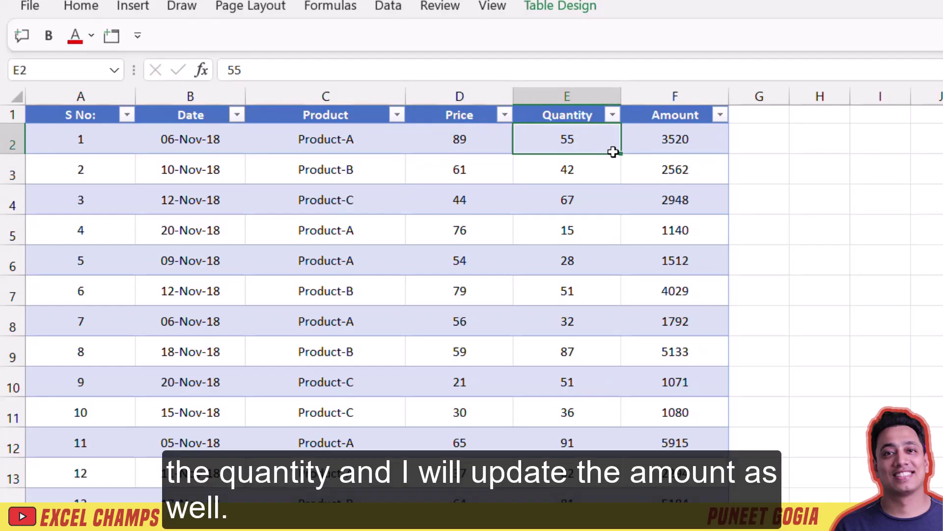
type("42")
key("Return")
left_click(613, 152)
type("45")
key("Return")
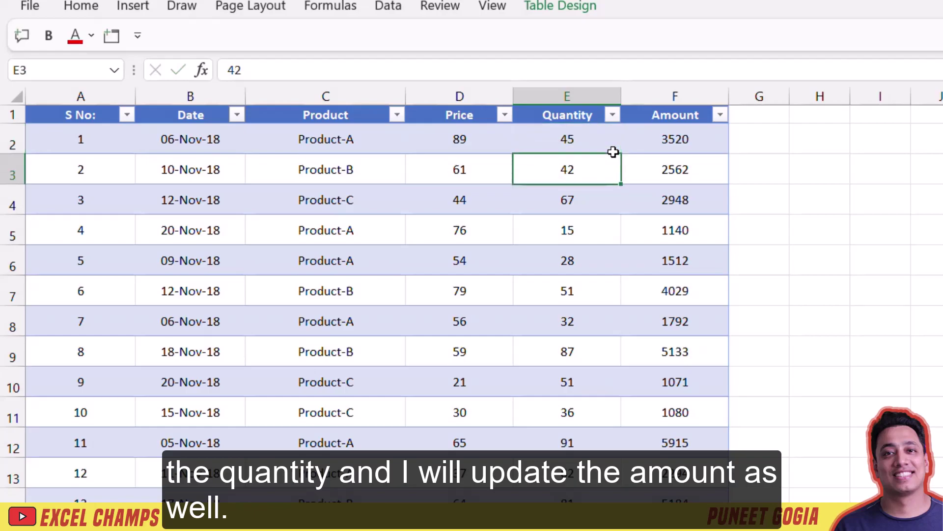
key("Up")
key("Right")
type("=")
key("Left")
key("Left")
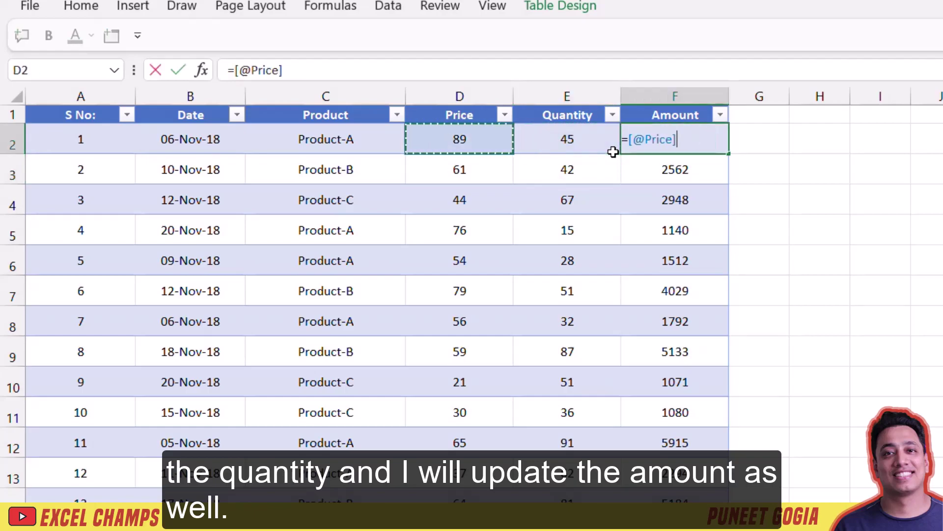
type("*")
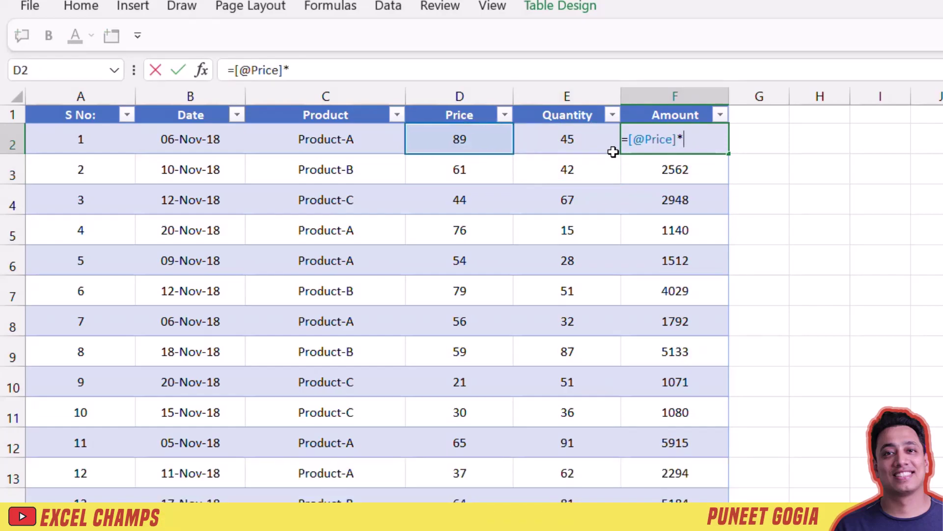
key("Left")
key("Return")
Copy the first entry's Amount cell, paste it back in place, and save the East workbook
left_click(675, 138)
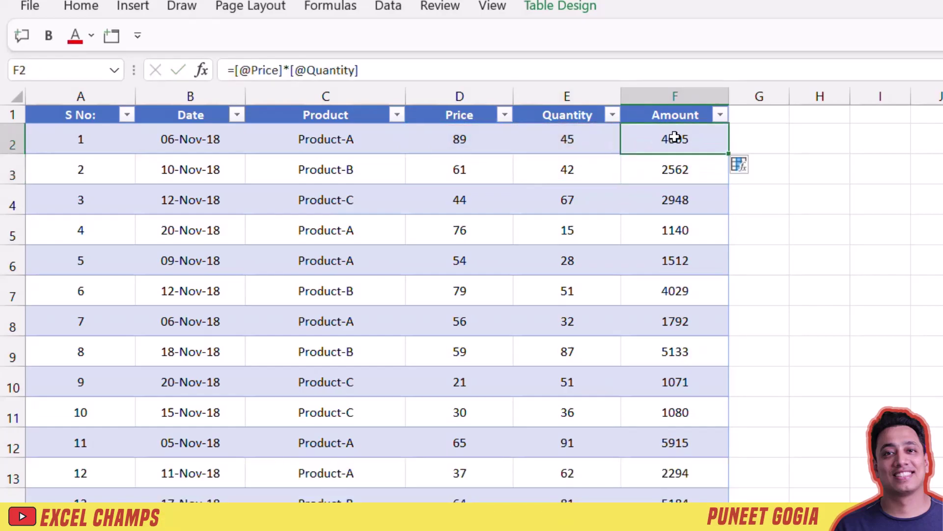
right_click(676, 137)
key("ctrl+c")
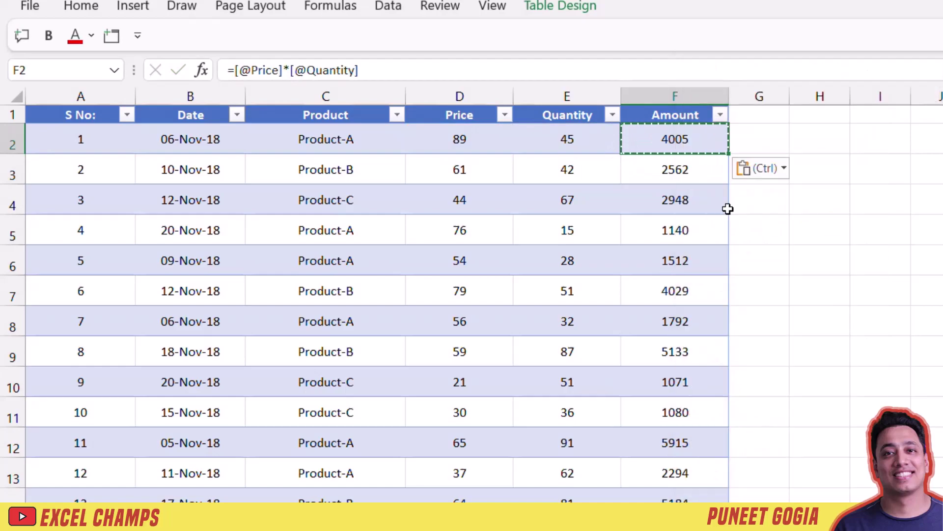
left_click(639, 164)
key("ctrl+v")
left_click(455, 138)
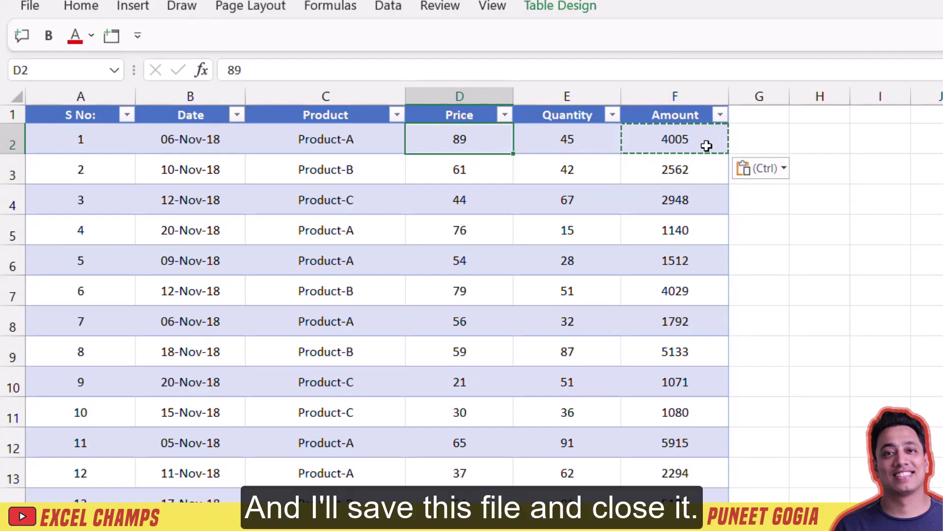
key("ctrl+s")
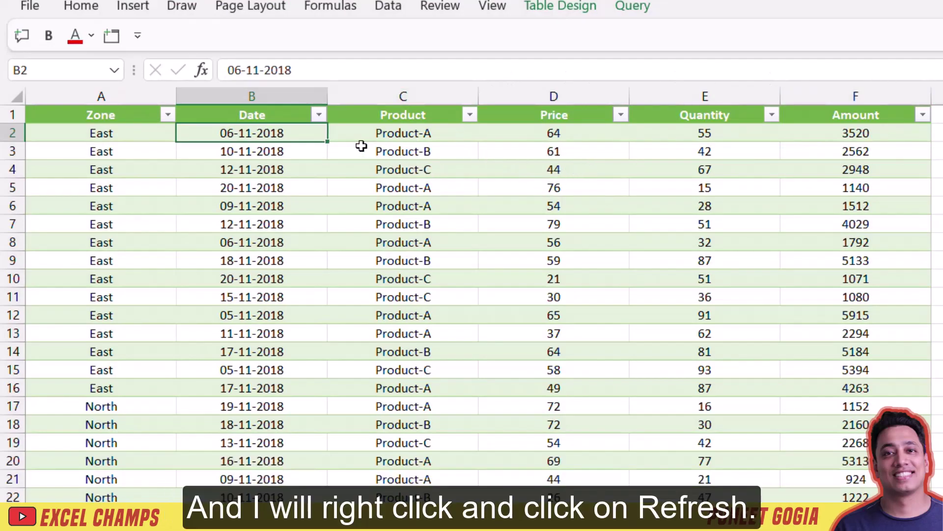
Refresh the combined table and widen columns A to F to check the first East entry's Price, Quantity and Amount
right_click(261, 131)
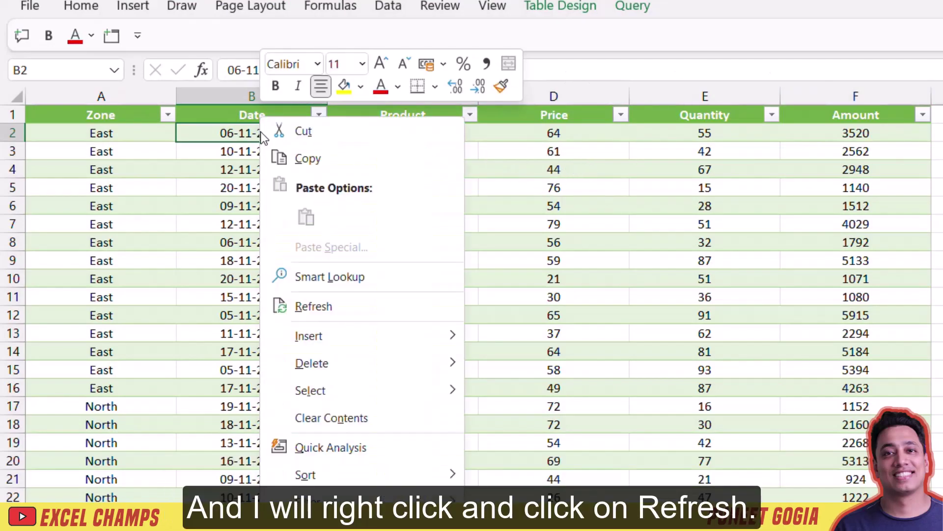
left_click(327, 303)
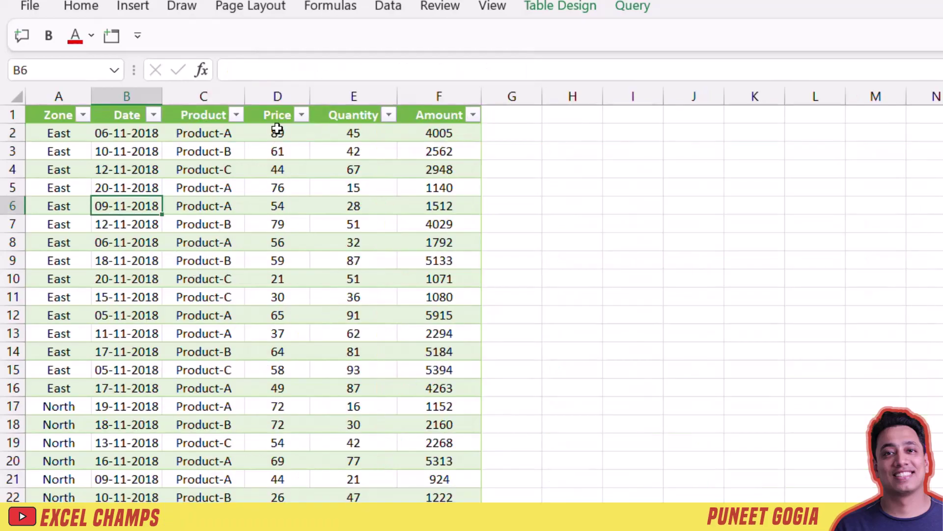
left_click_drag(85, 95, 439, 97)
left_click_drag(312, 95, 353, 96)
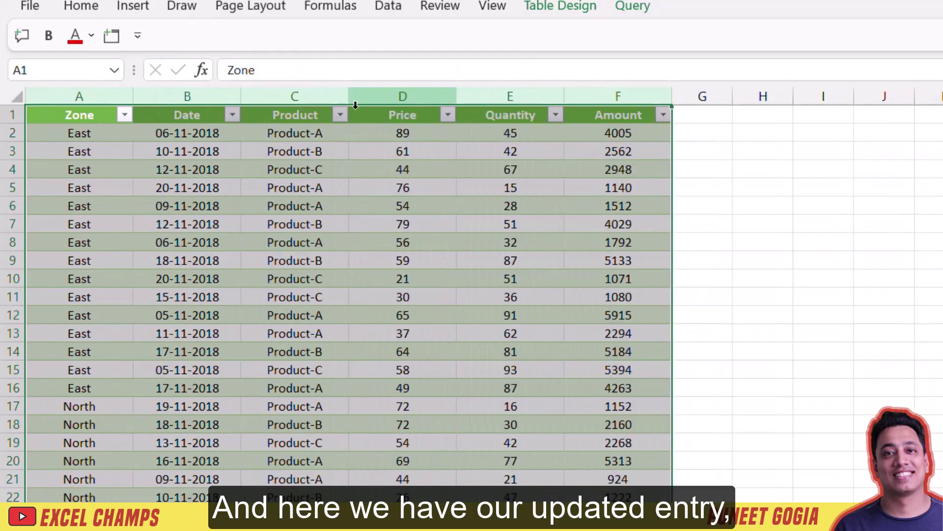
left_click(400, 133)
left_click(508, 133)
left_click(640, 133)
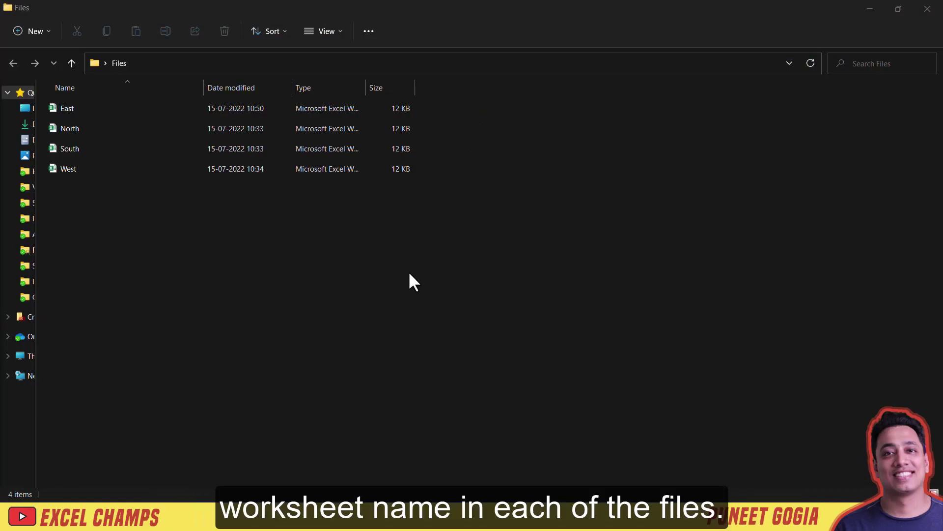
Open the East and North workbooks from the Files folder to compare their worksheet names, and close North
left_click(75, 110)
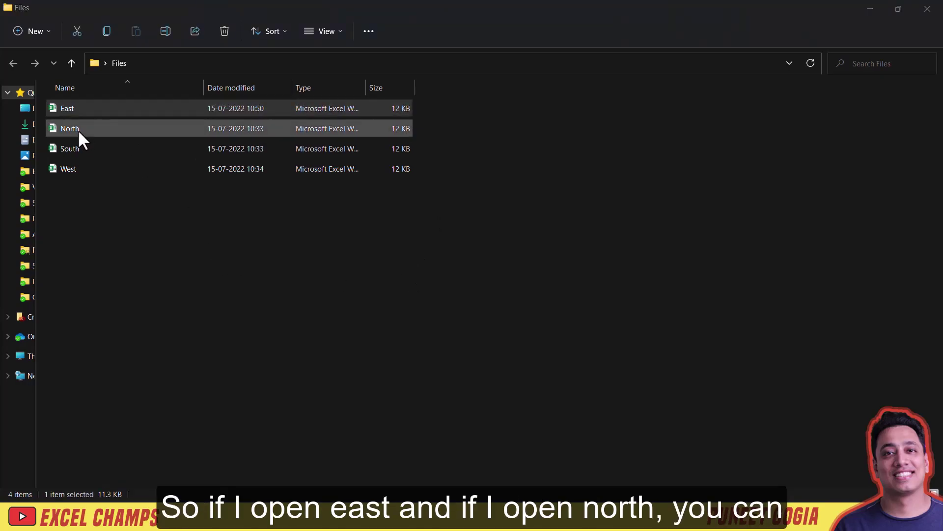
key("Return")
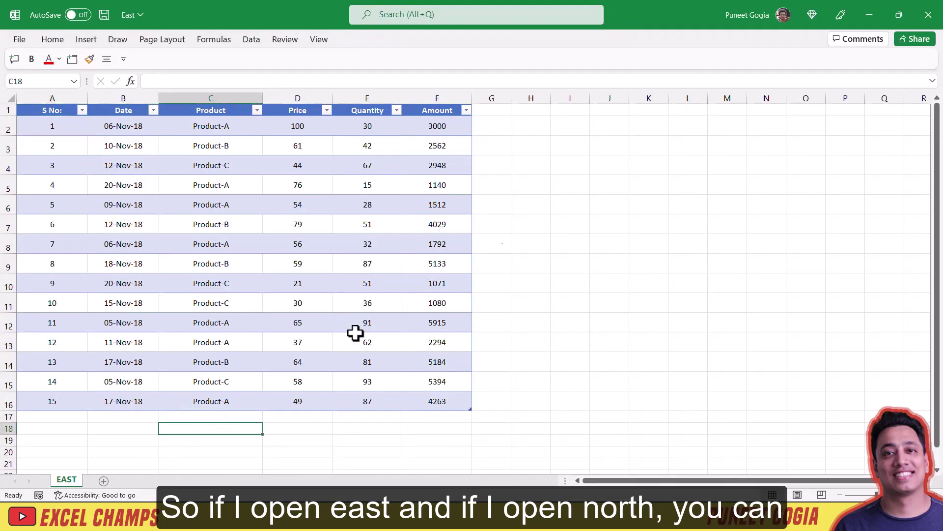
left_click(870, 15)
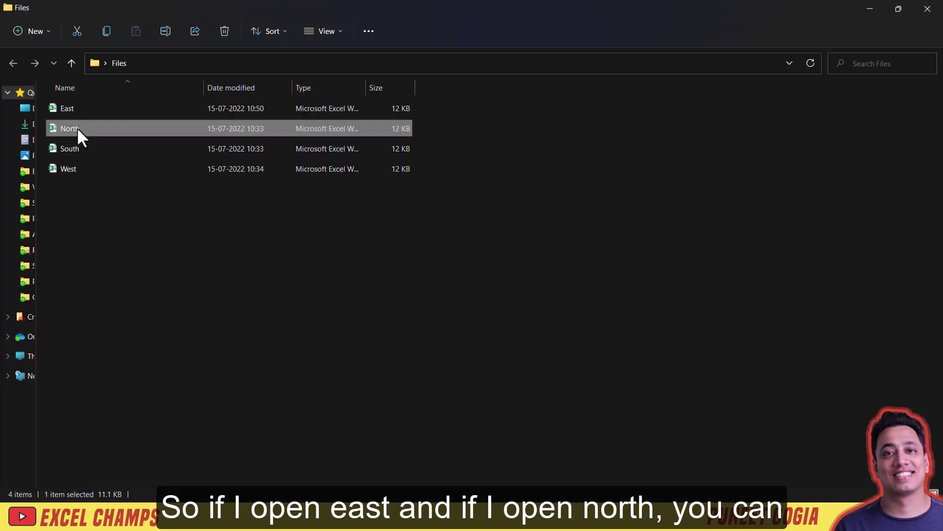
double_click(76, 127)
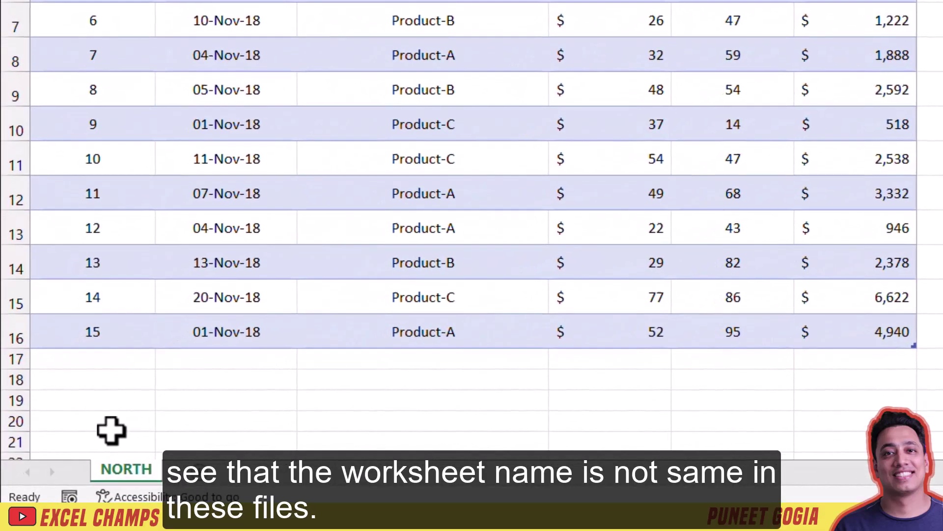
mouse_move(344, 526)
left_click(344, 445)
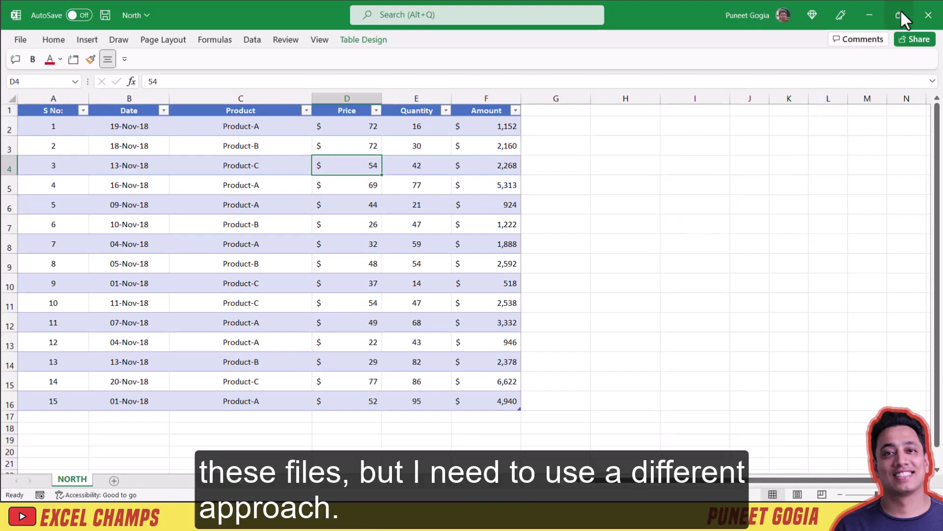
left_click(927, 15)
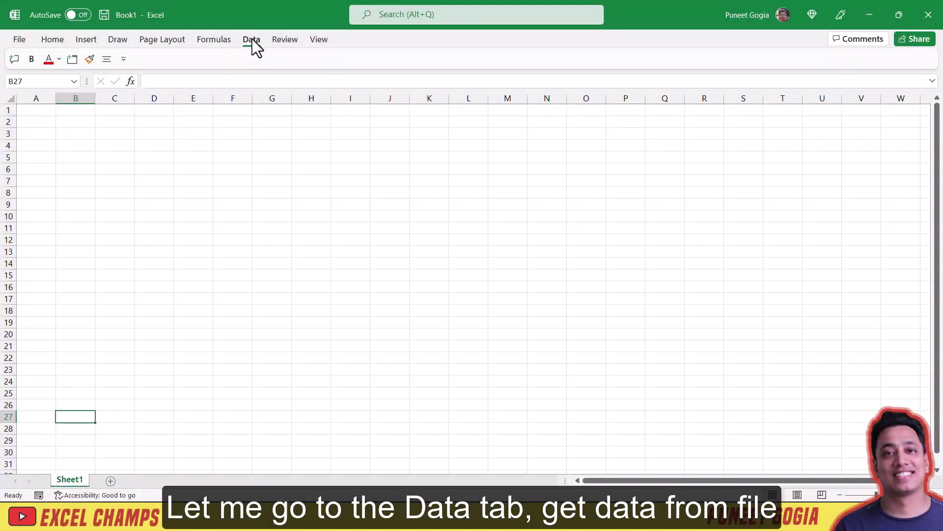
Start a data import in the blank workbook from the Files folder on the Desktop
left_click(252, 39)
left_click(28, 88)
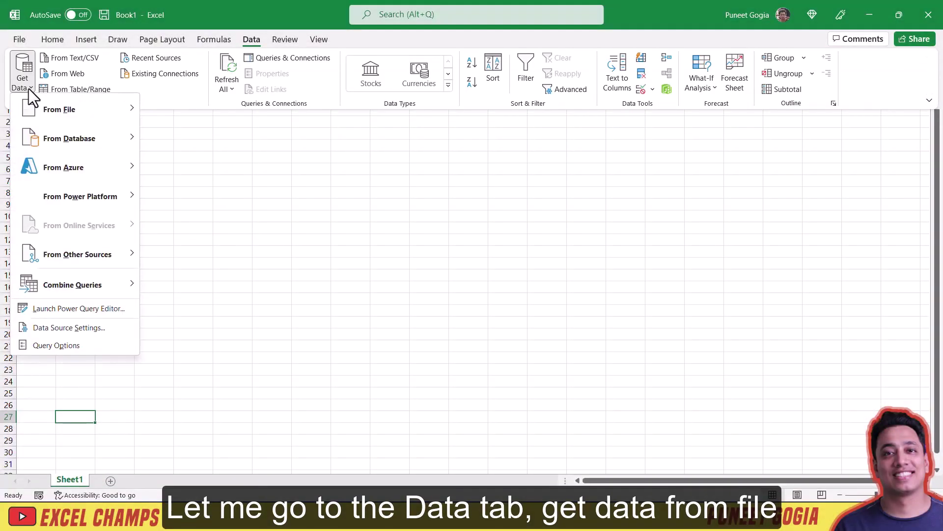
mouse_move(42, 106)
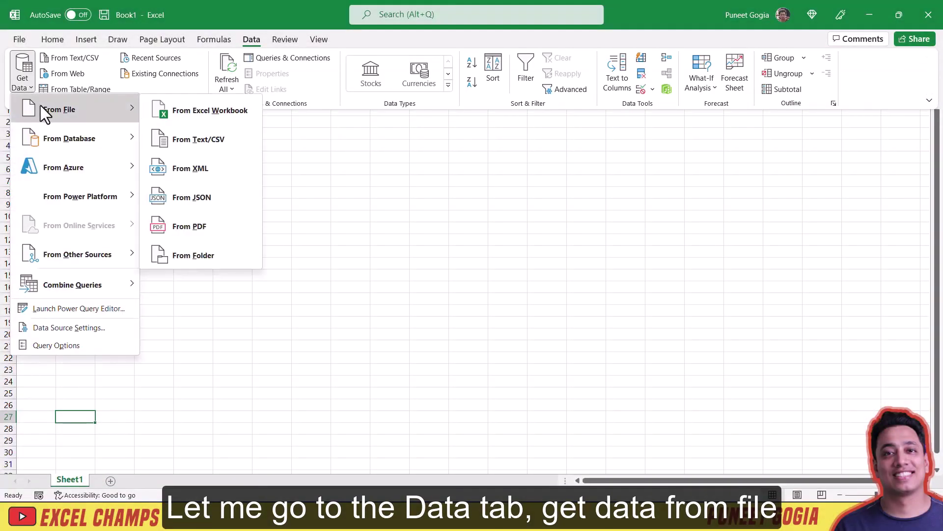
left_click(209, 254)
left_click(259, 186)
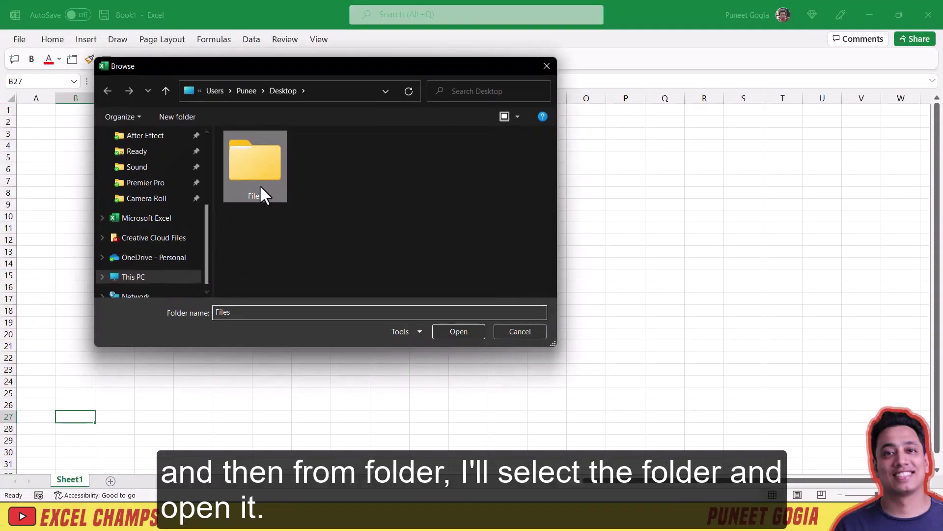
left_click(451, 332)
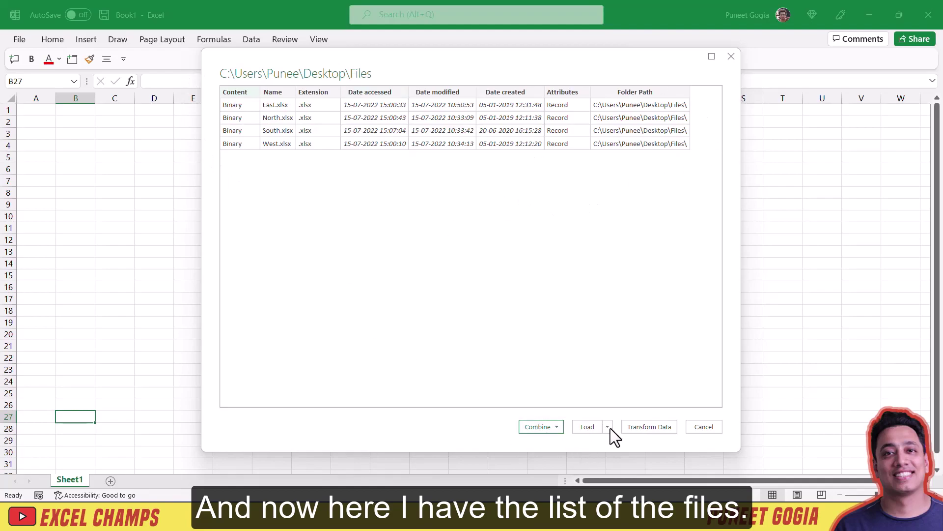
Open the folder's file list for transformation in Power Query Editor and remove all columns except Content
left_click(556, 430)
left_click(482, 440)
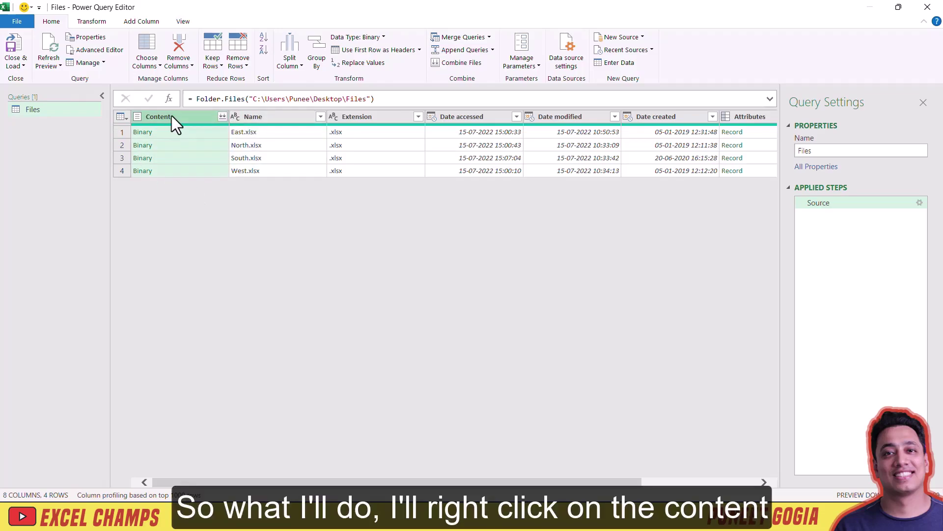
right_click(164, 116)
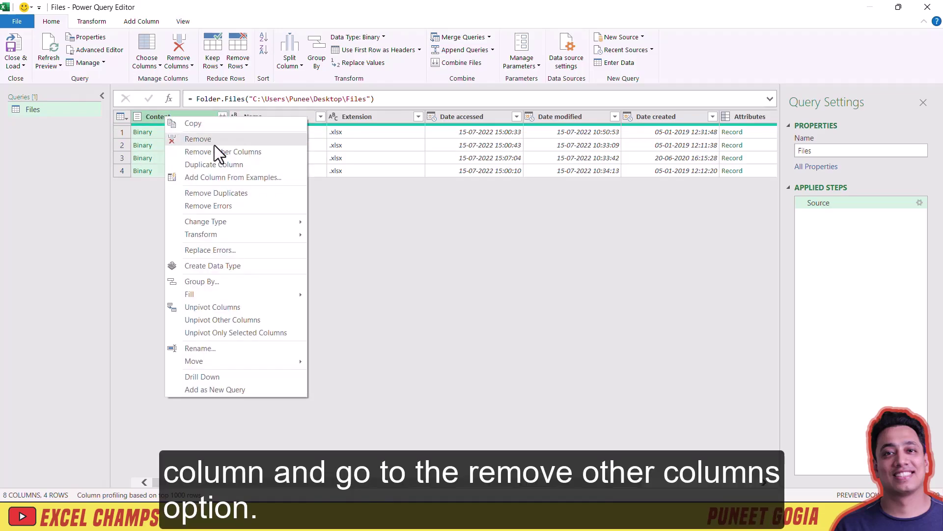
left_click(268, 152)
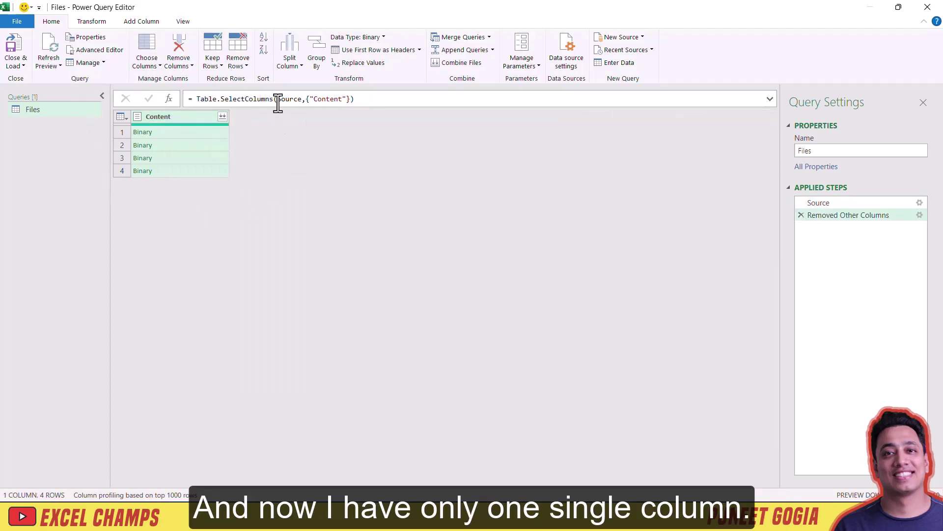
Add a custom column named Custom with the formula Excel.Workbook([Content])
left_click(140, 21)
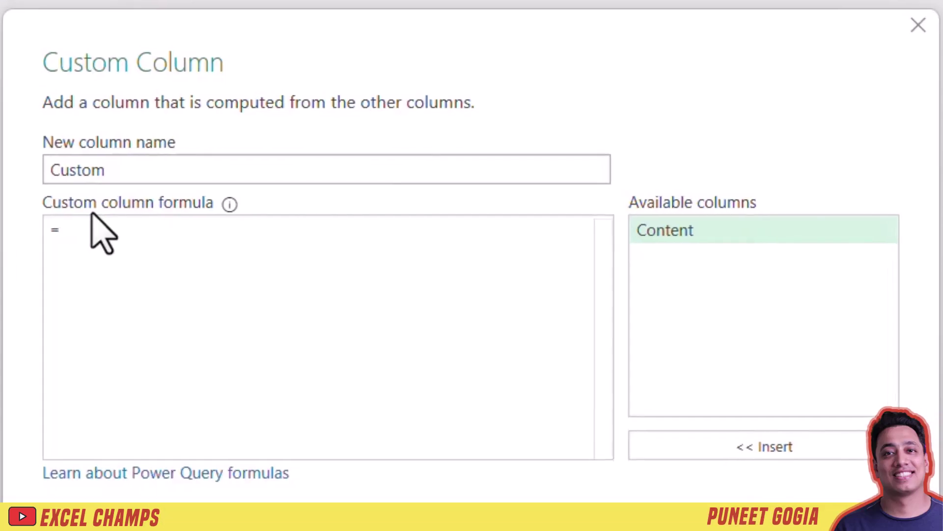
type("Exc")
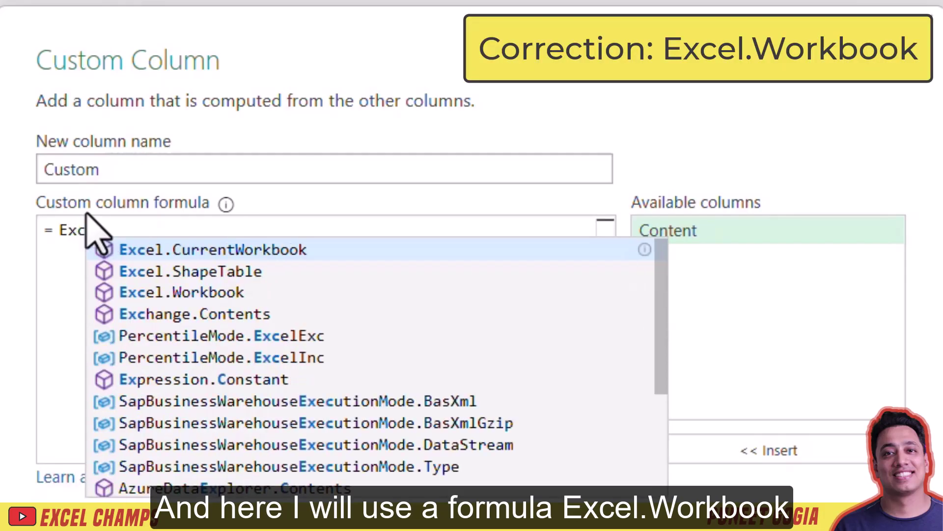
type("el.Wok")
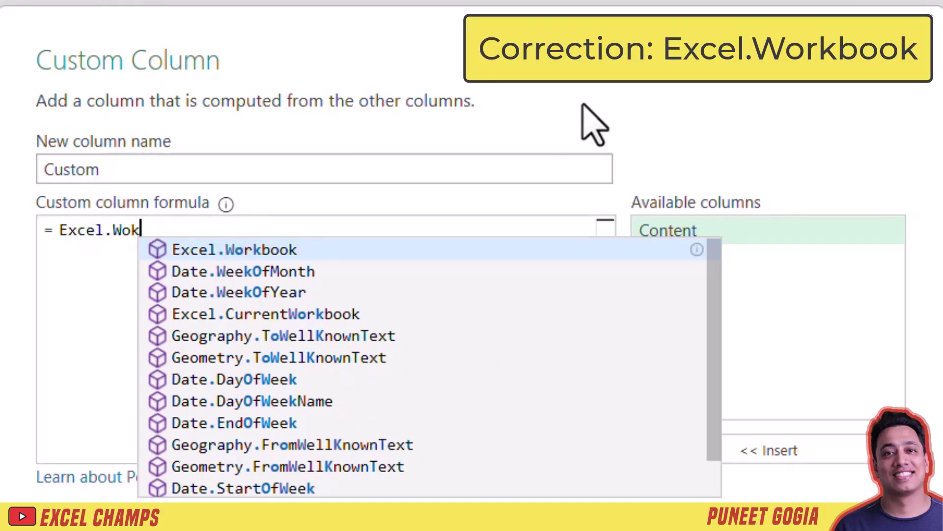
key("Tab")
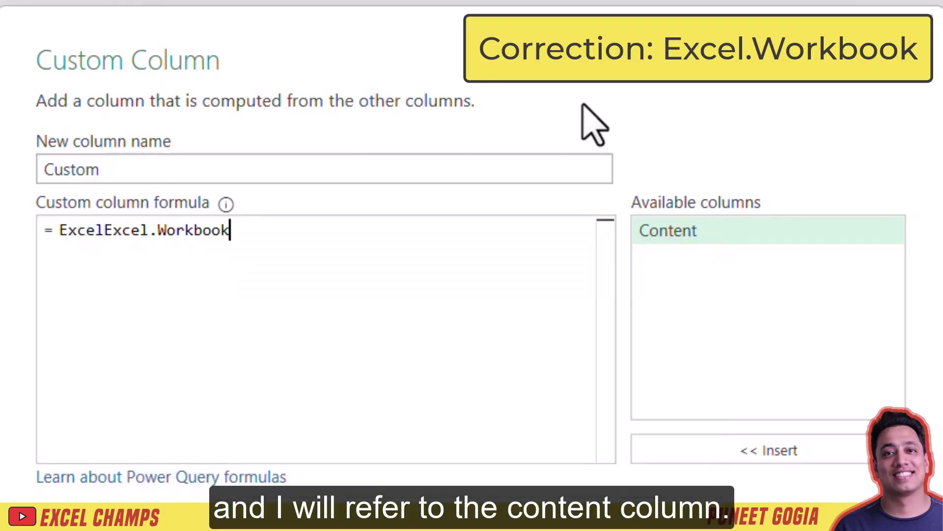
type("(")
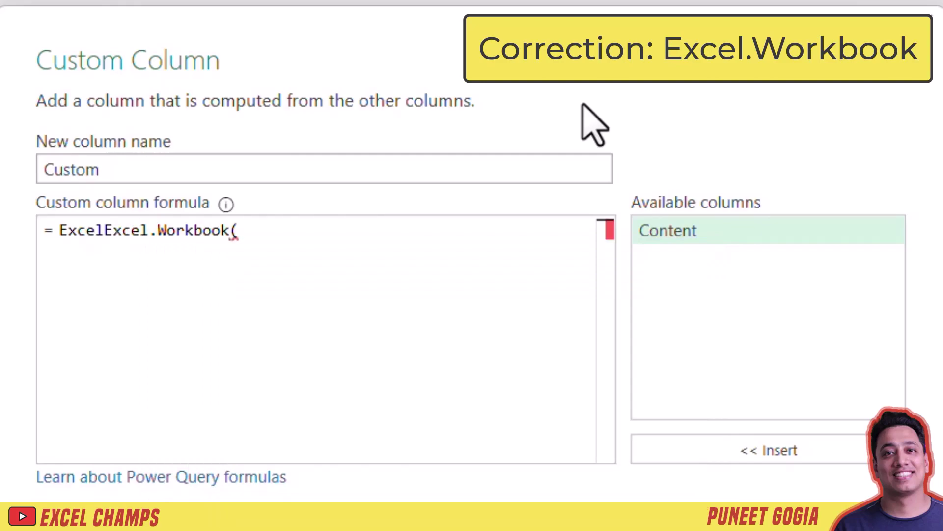
type("[")
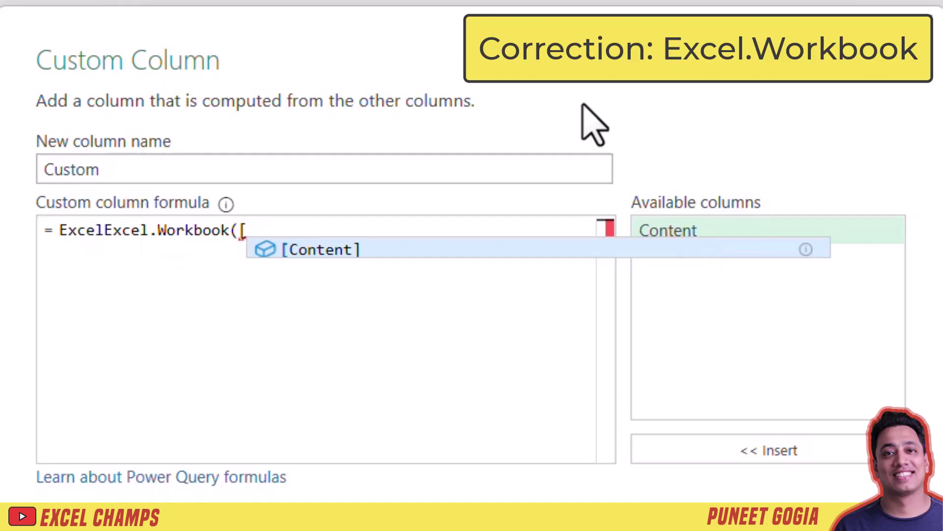
type("C")
key("Tab")
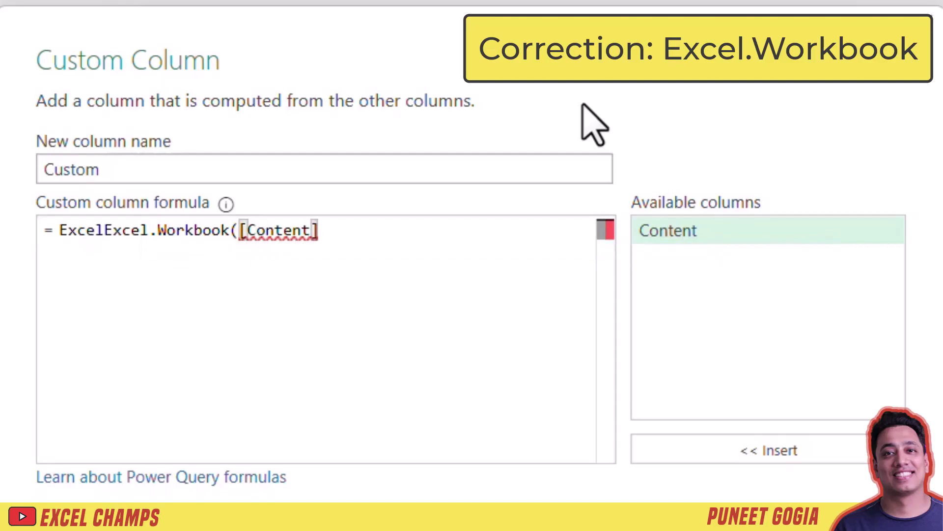
type(")")
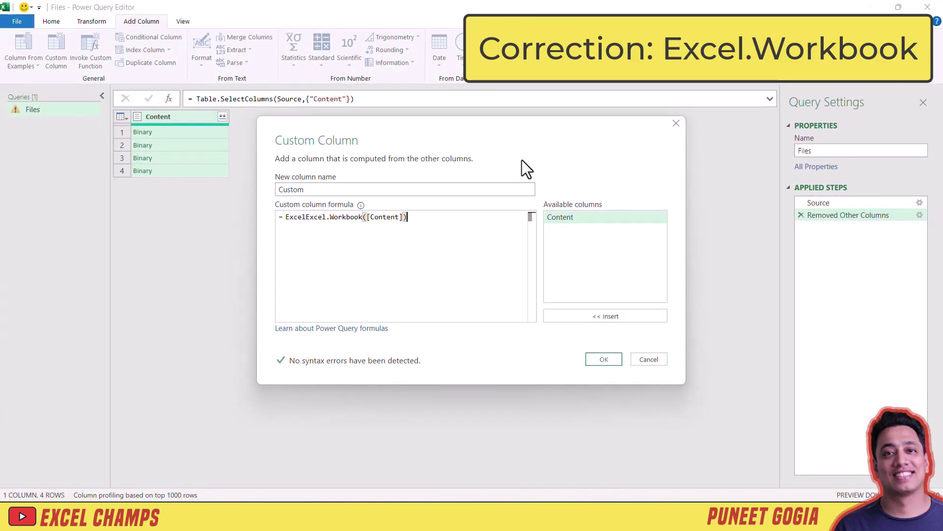
left_click(604, 360)
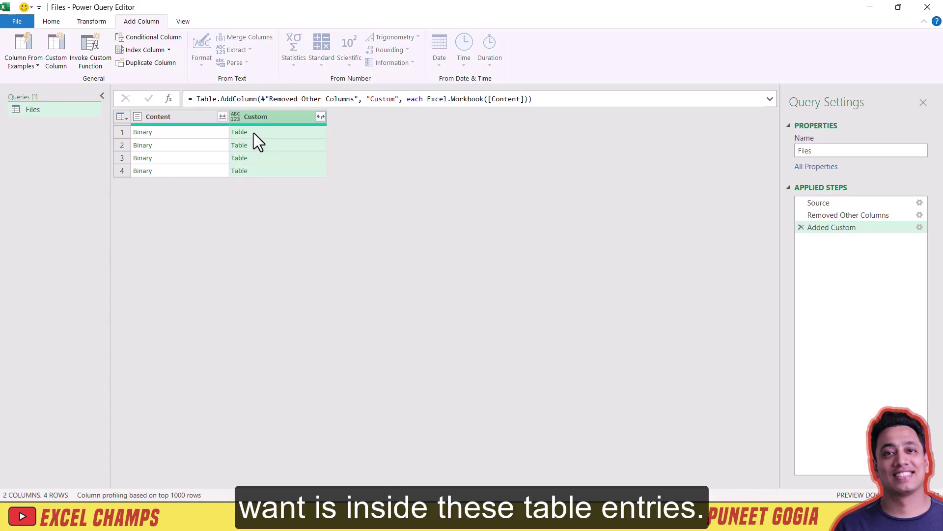
Expand the Custom column into all its fields and filter Custom.Kind to keep only Sheet rows
left_click(320, 117)
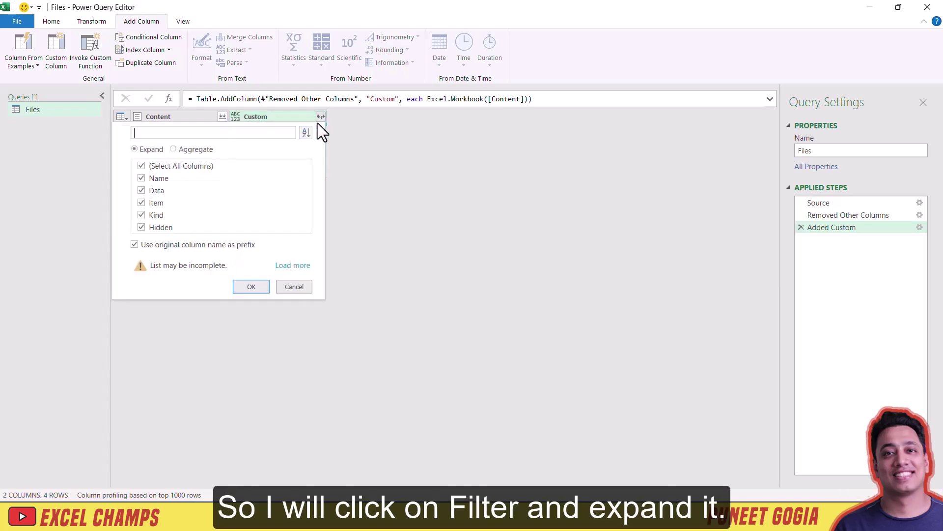
left_click(251, 288)
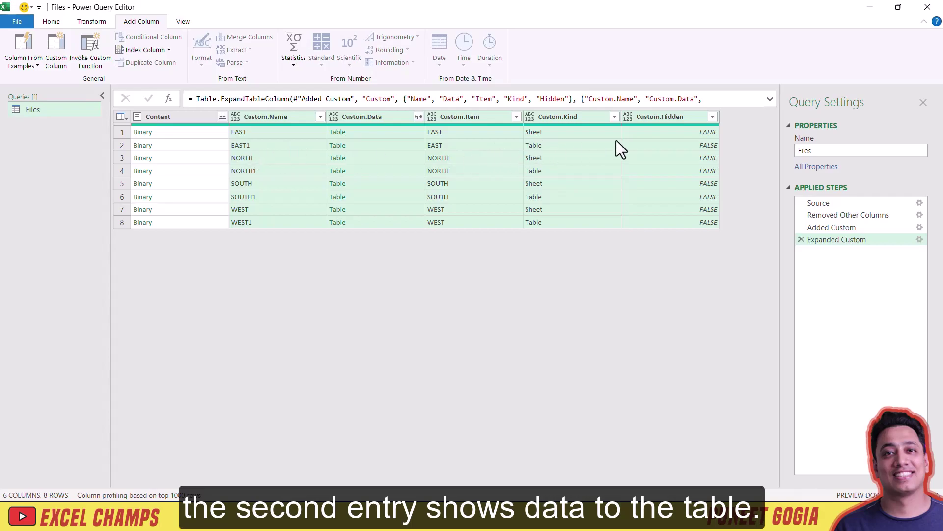
left_click(614, 117)
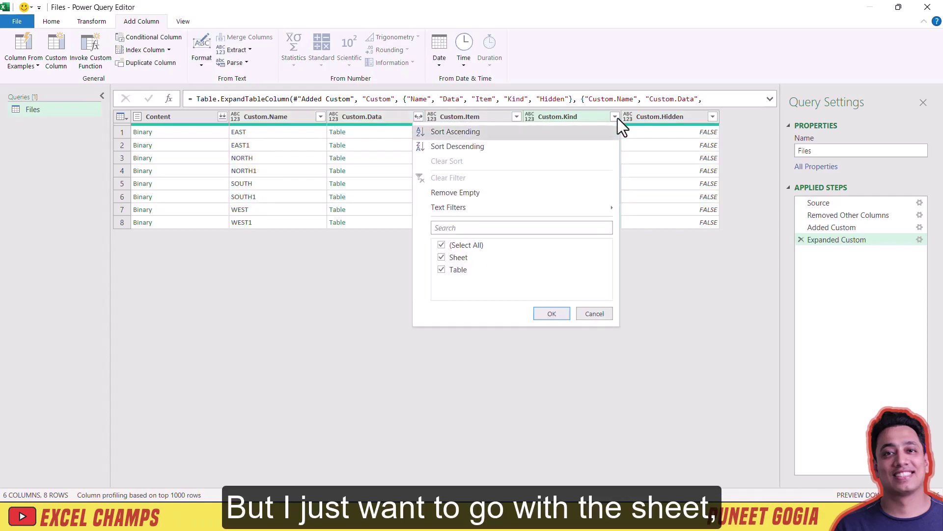
left_click(444, 272)
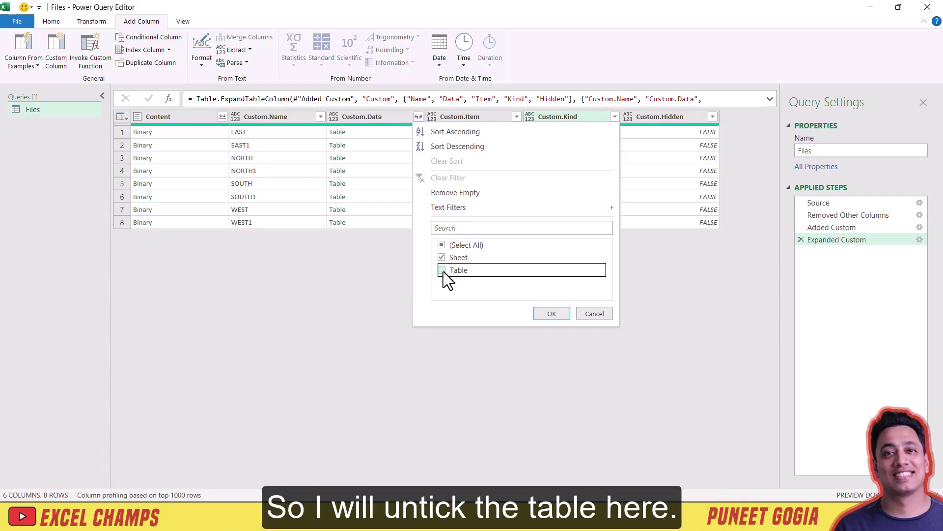
left_click(541, 312)
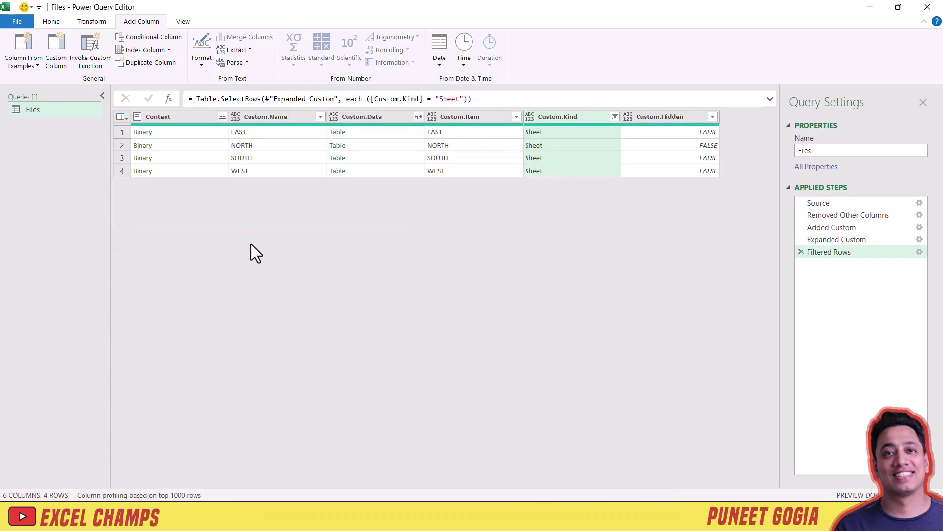
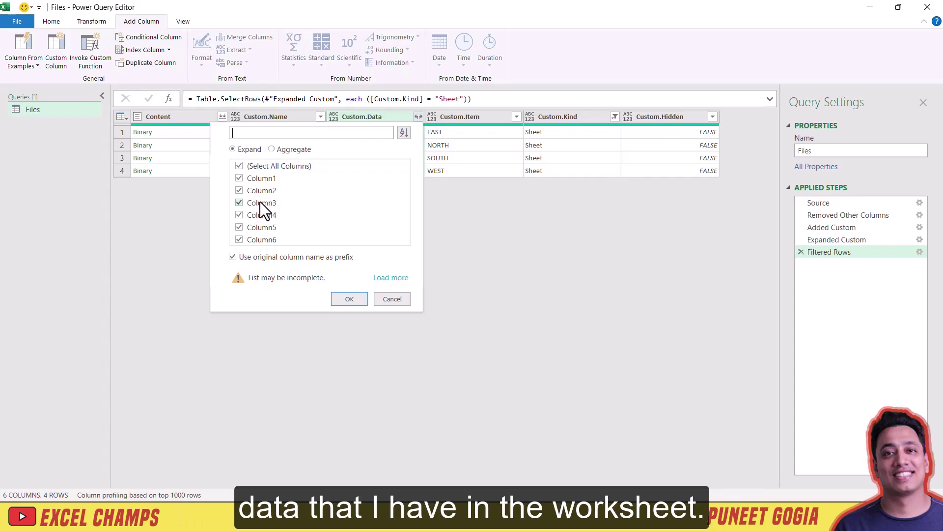
Expand Custom.Data into Column1 to Column6 and look through the combined rows from all the workbooks
left_click(349, 299)
scroll(347, 297, "down", 5)
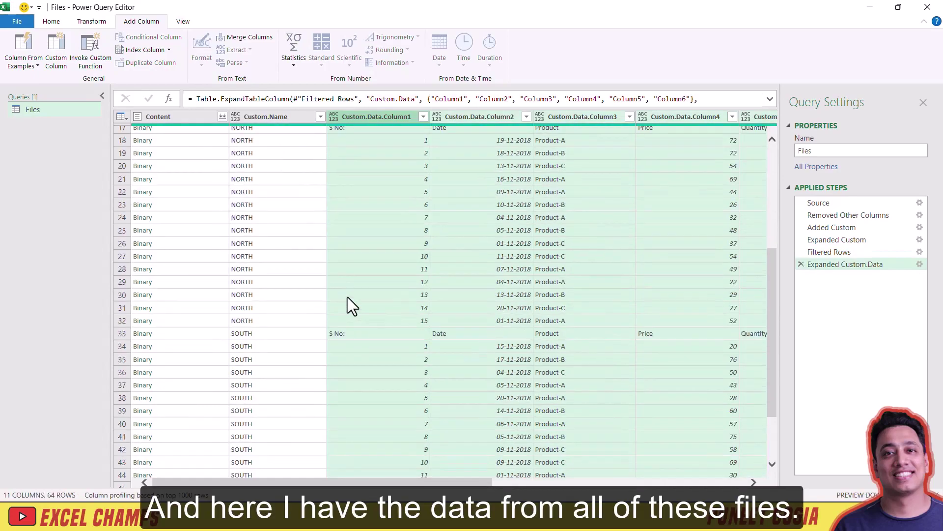
scroll(347, 297, "down", 7)
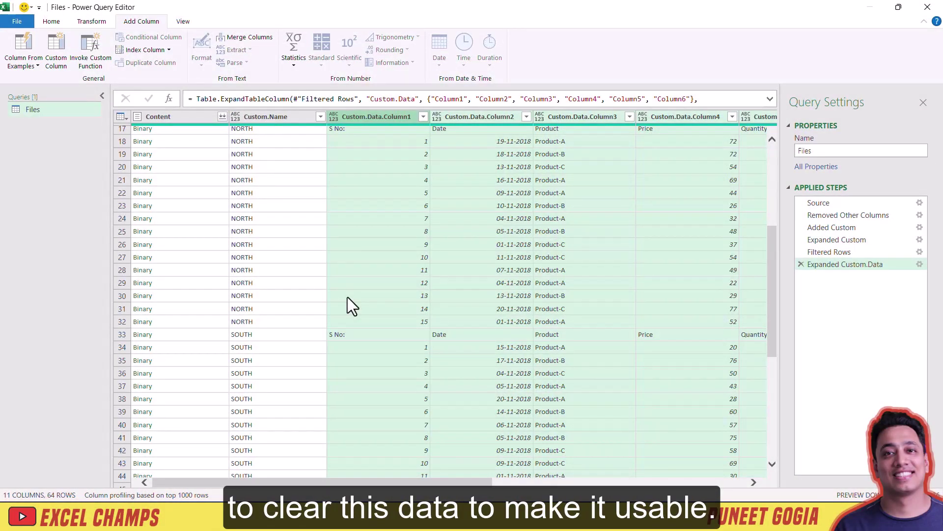
scroll(319, 280, "up", 5)
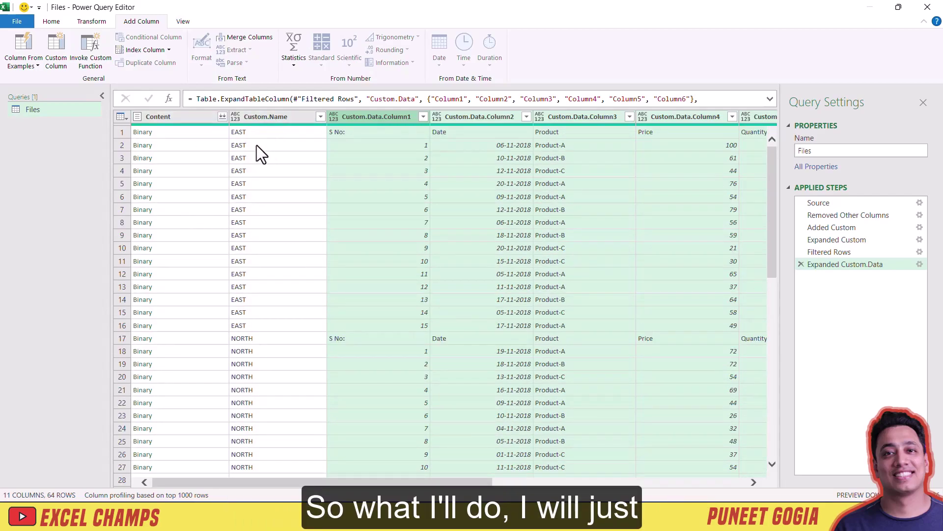
Remove the Content, Custom.Item, Custom.Kind and Custom.Hidden columns from the query
left_click(184, 117)
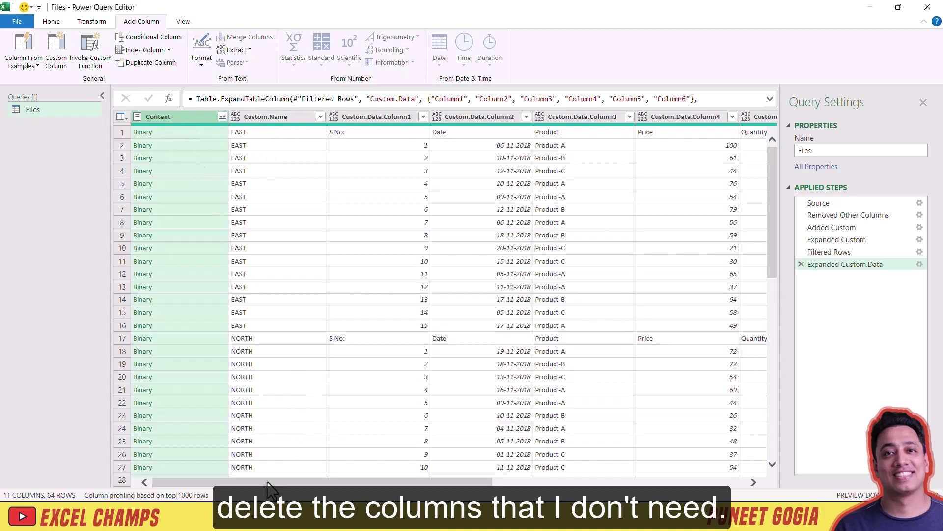
left_click_drag(284, 484, 735, 496)
left_click(516, 118)
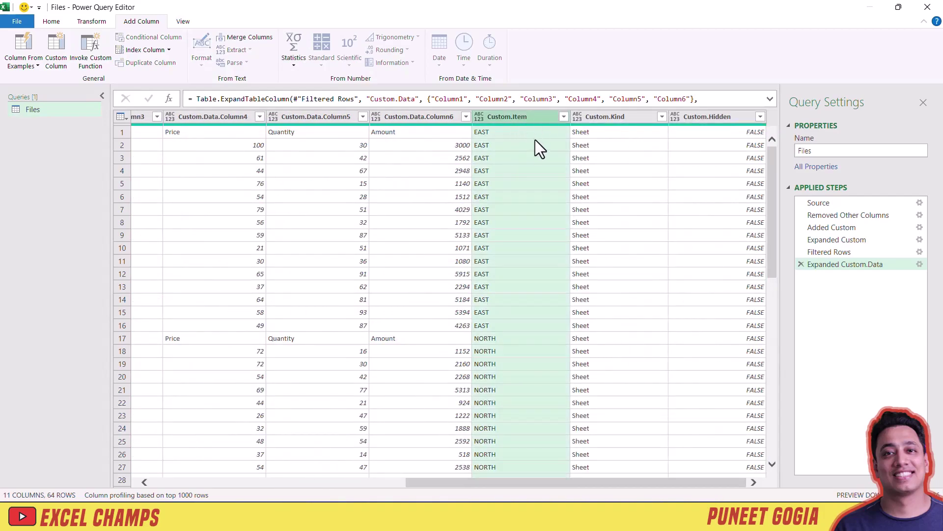
left_click(634, 116, "ctrl")
left_click(691, 117, "ctrl")
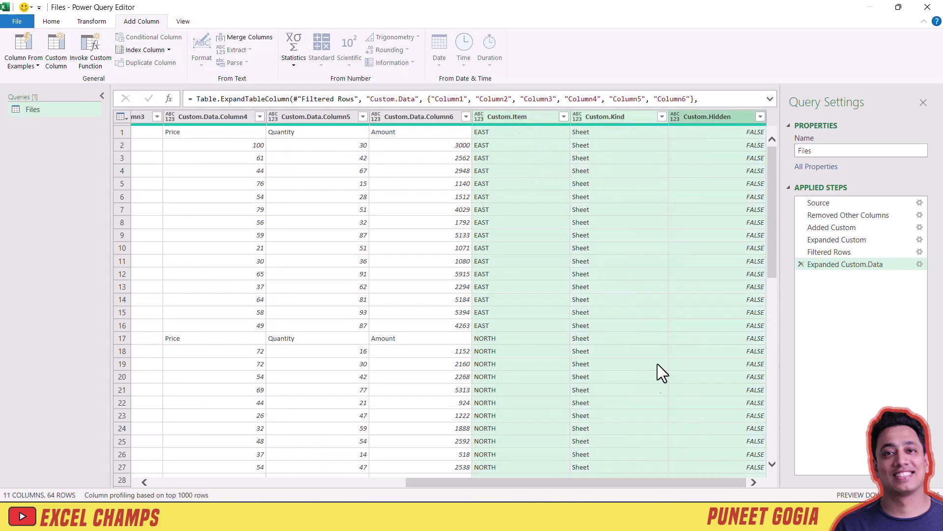
left_click_drag(600, 484, 237, 493)
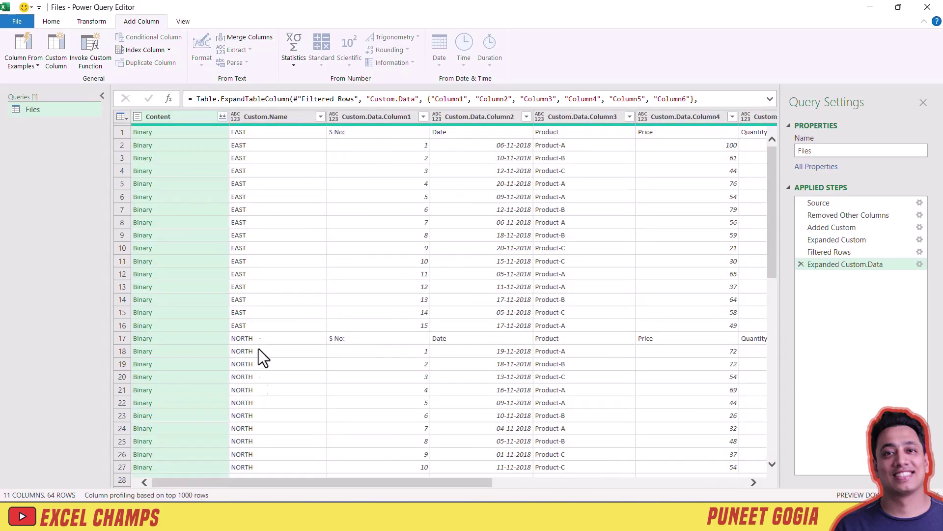
right_click(173, 114)
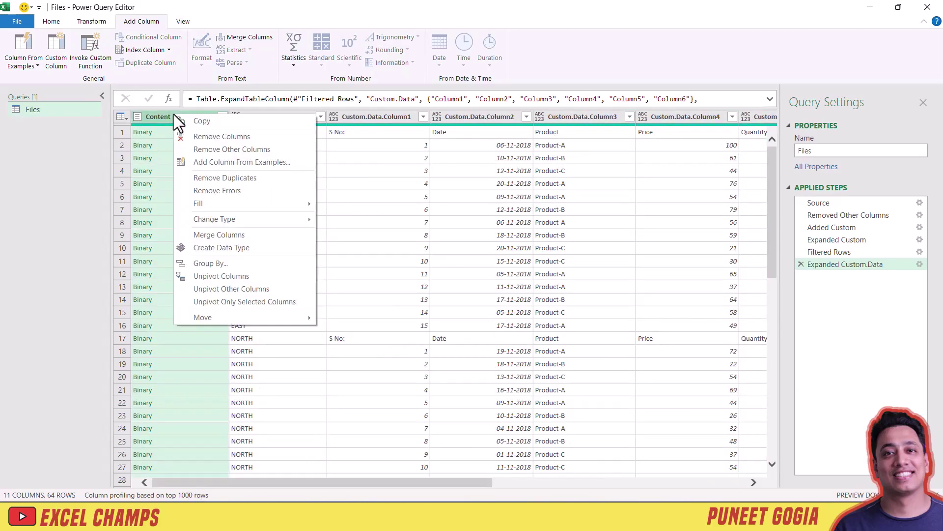
left_click(194, 134)
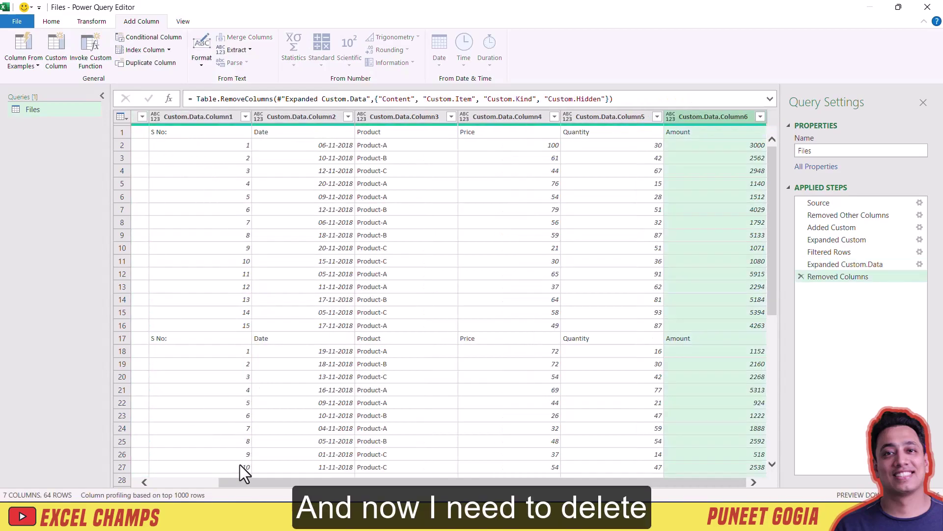
Promote the first row of the combined table to column headers
left_click_drag(260, 482, 181, 485)
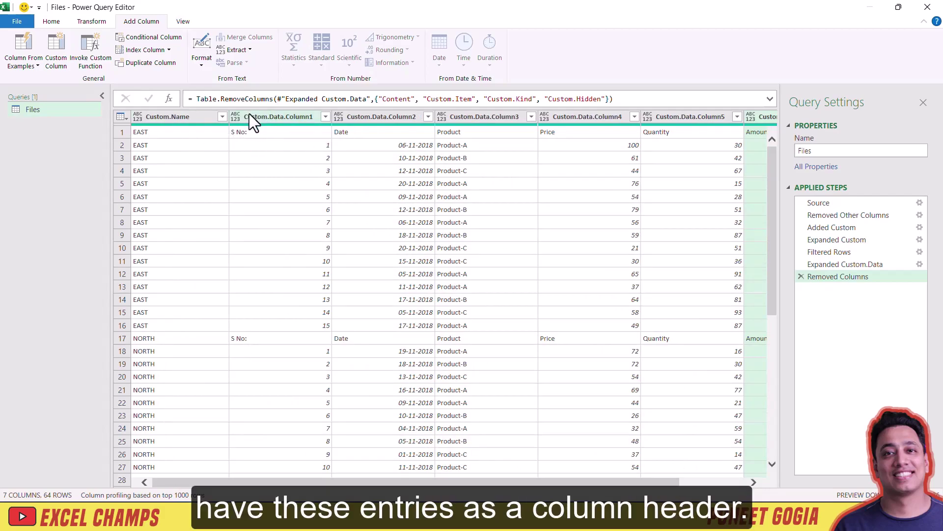
left_click(124, 118)
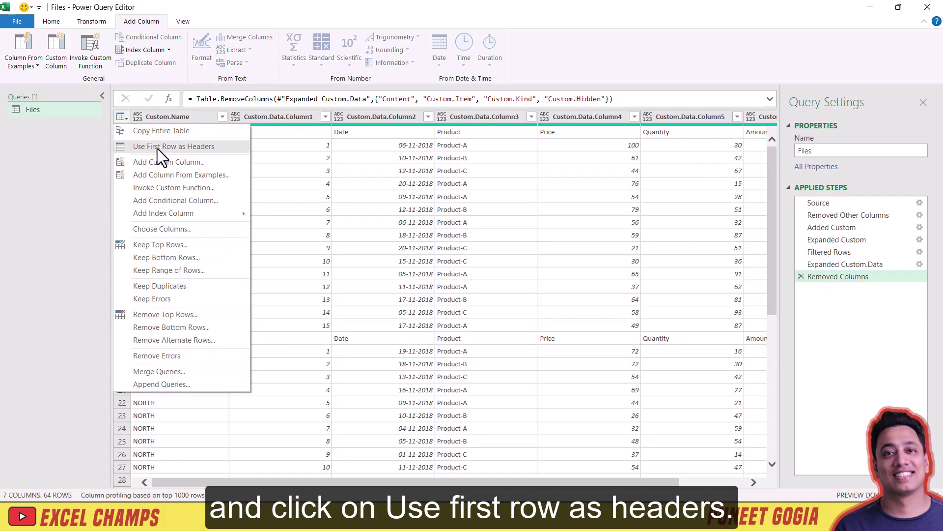
left_click(181, 149)
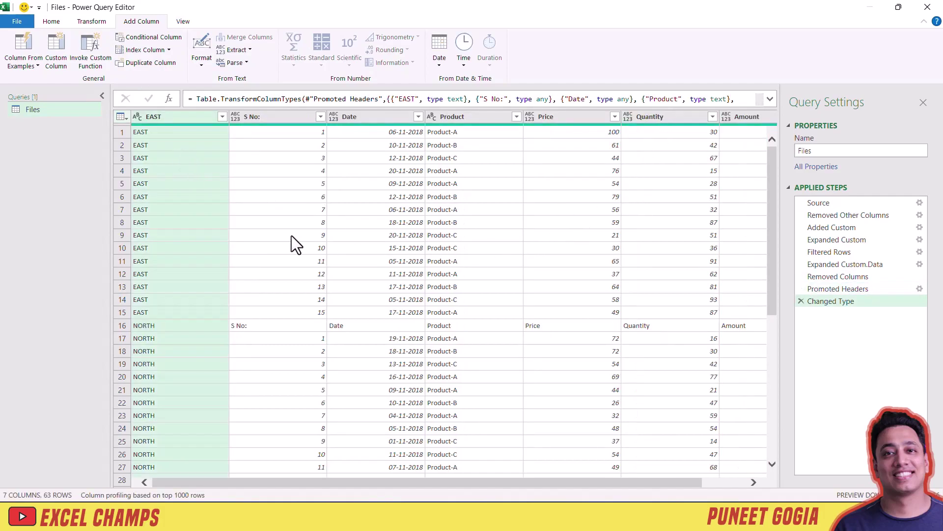
Filter the repeated heading rows out of the table by excluding the value "S No:" from the S No: column
left_click(305, 235)
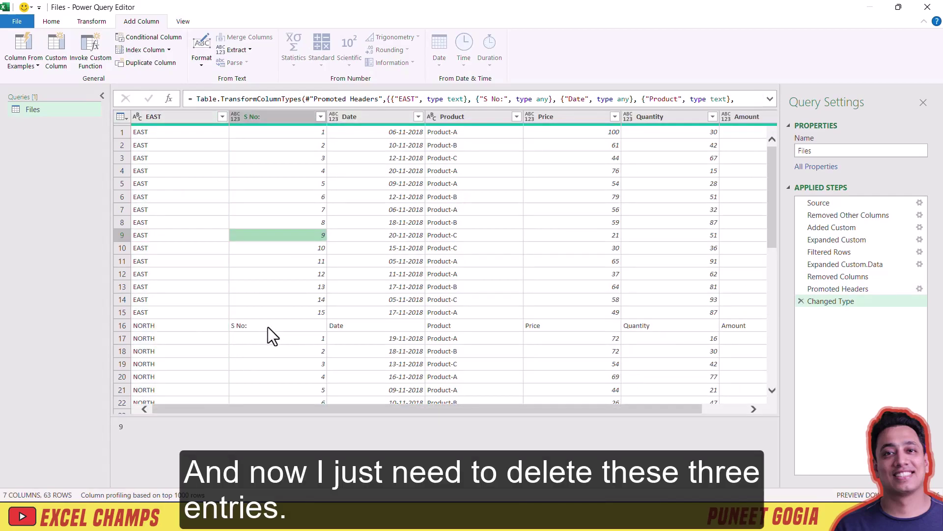
scroll(381, 337, "down", 14)
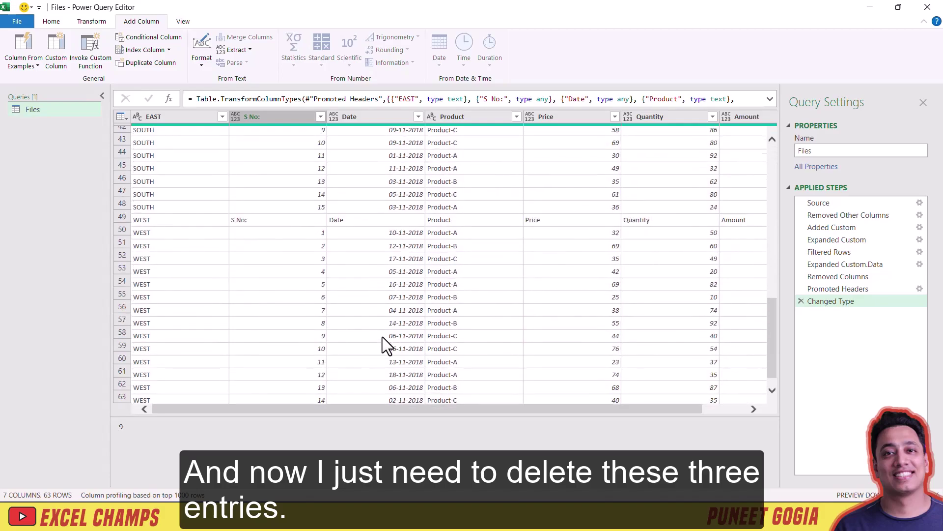
scroll(382, 337, "up", 14)
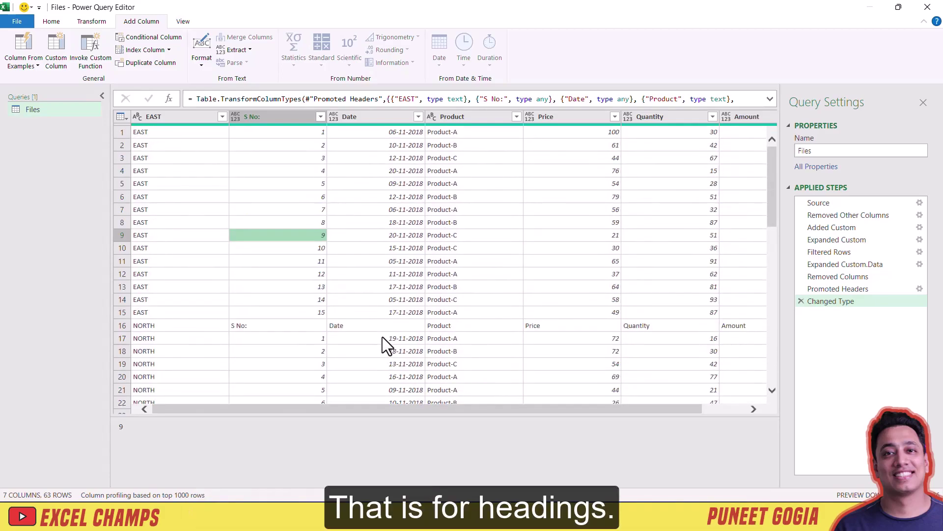
left_click(320, 116)
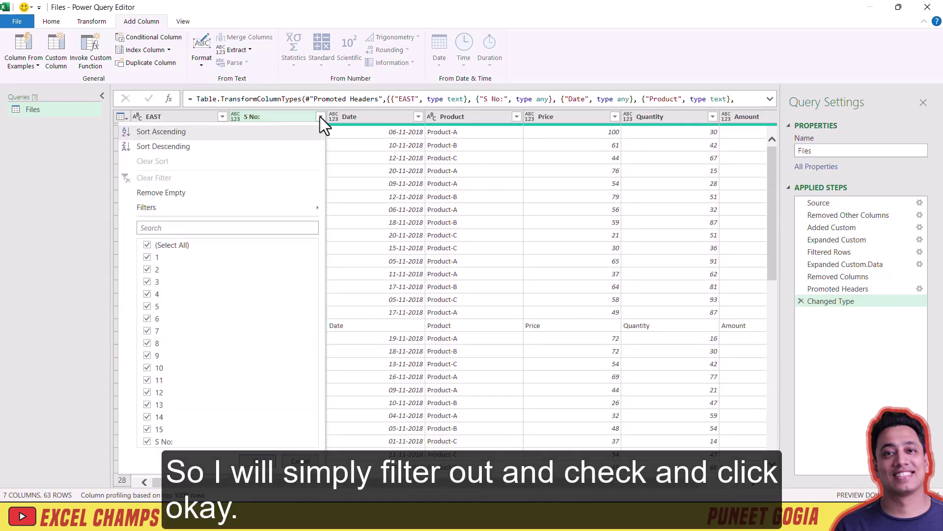
left_click(147, 441)
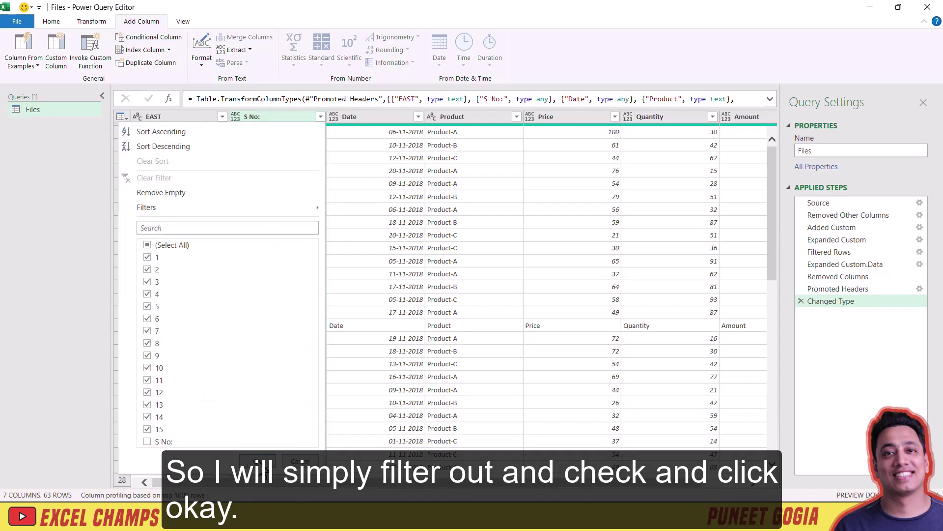
left_click(258, 461)
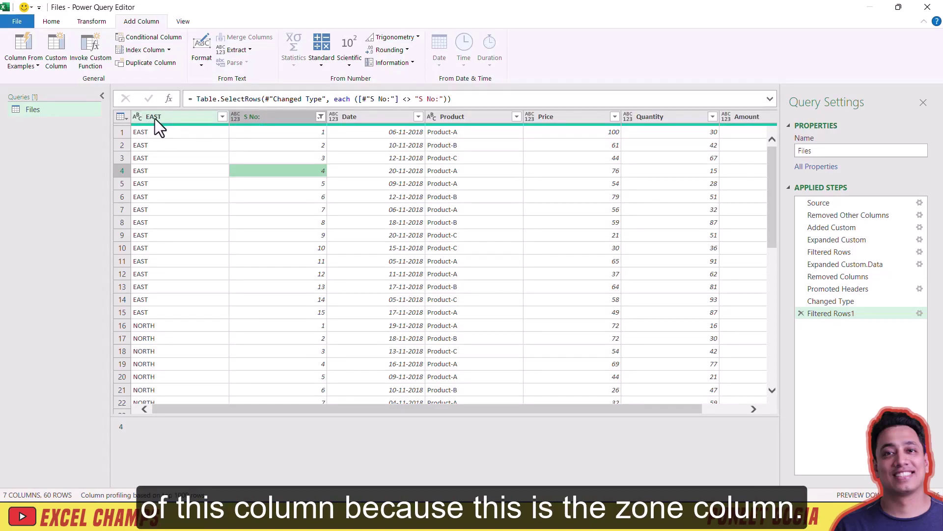
Rename the EAST column to Zone
double_click(155, 119)
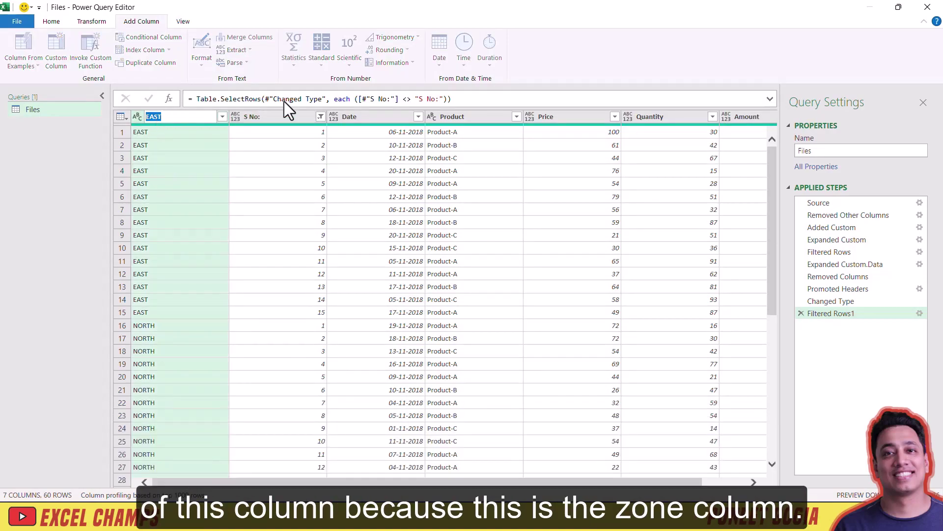
type("Zone")
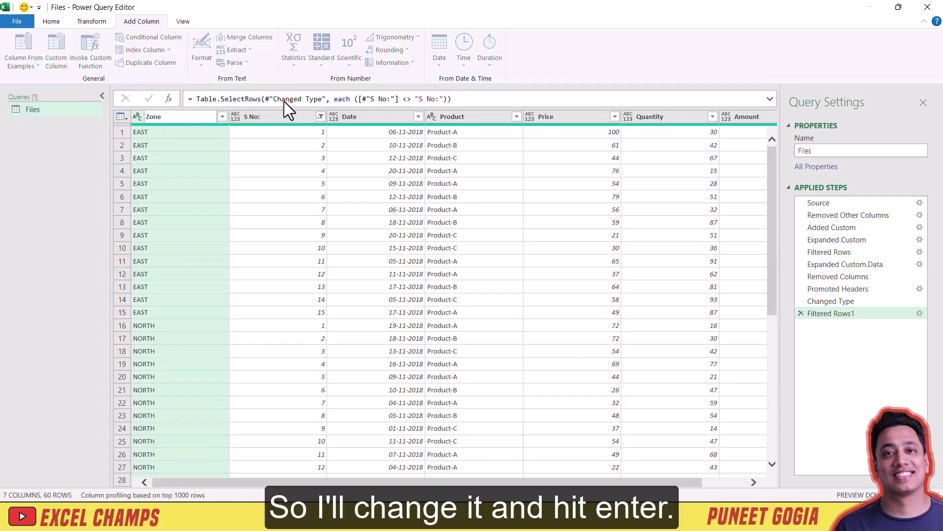
key("Return")
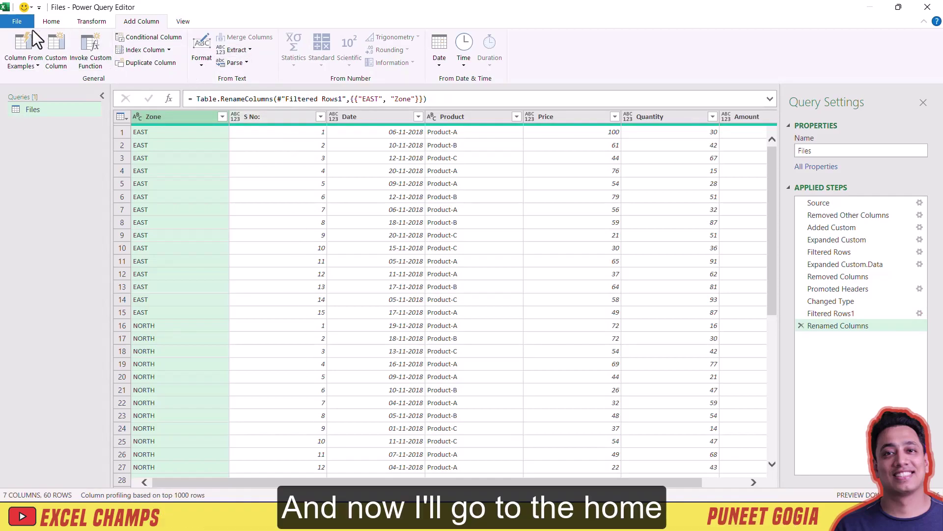
Close the query editor and load the combined data into a worksheet, and widen columns A to G equally
left_click(51, 22)
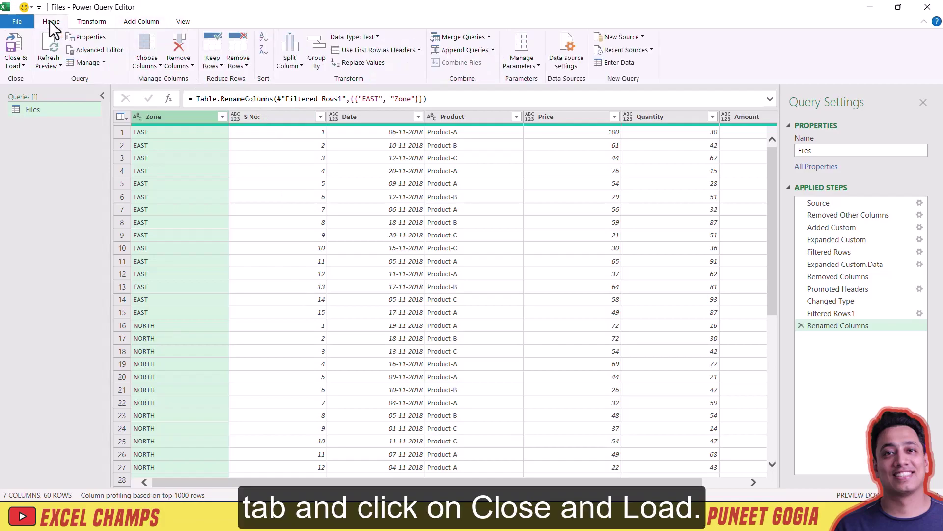
left_click(11, 45)
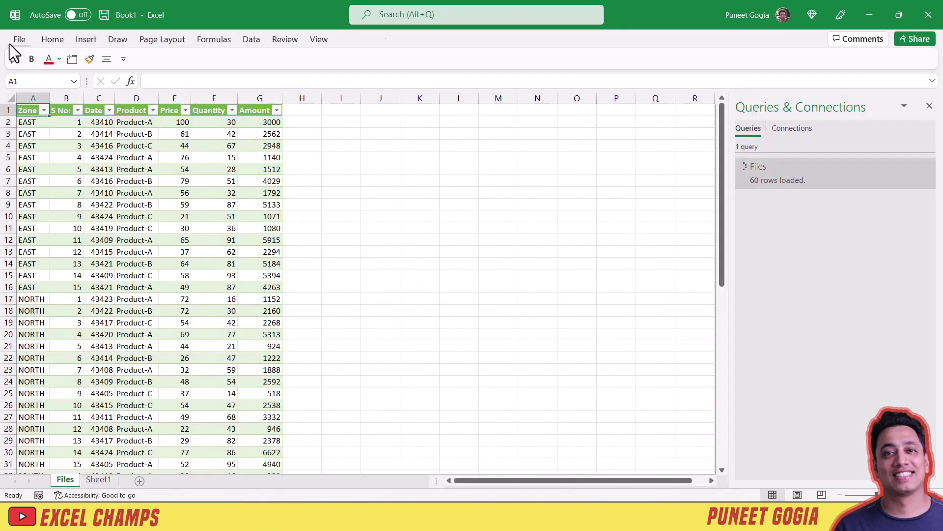
left_click_drag(33, 98, 309, 93)
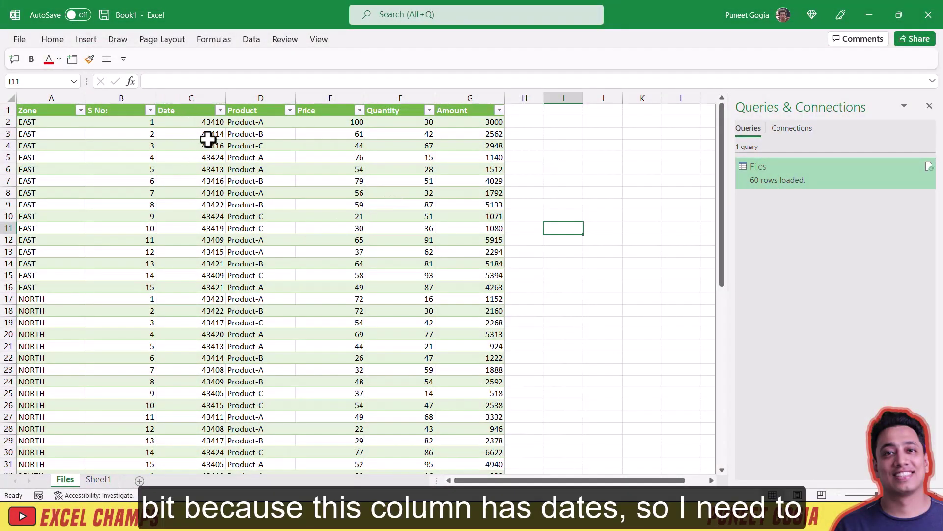
Apply a day-month-year date format to the Date column and center the contents of all cells on the sheet
left_click(198, 96)
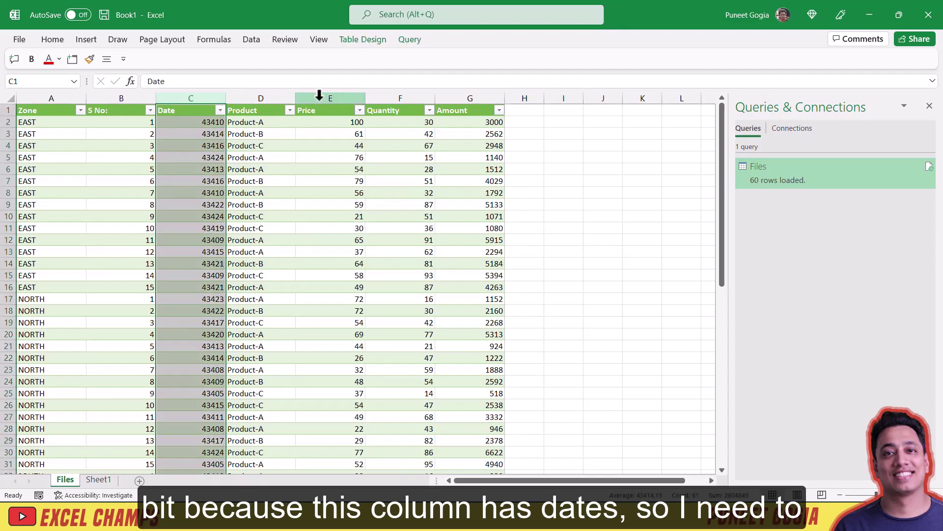
key("ctrl+shift+numbersign")
key("ctrl+a")
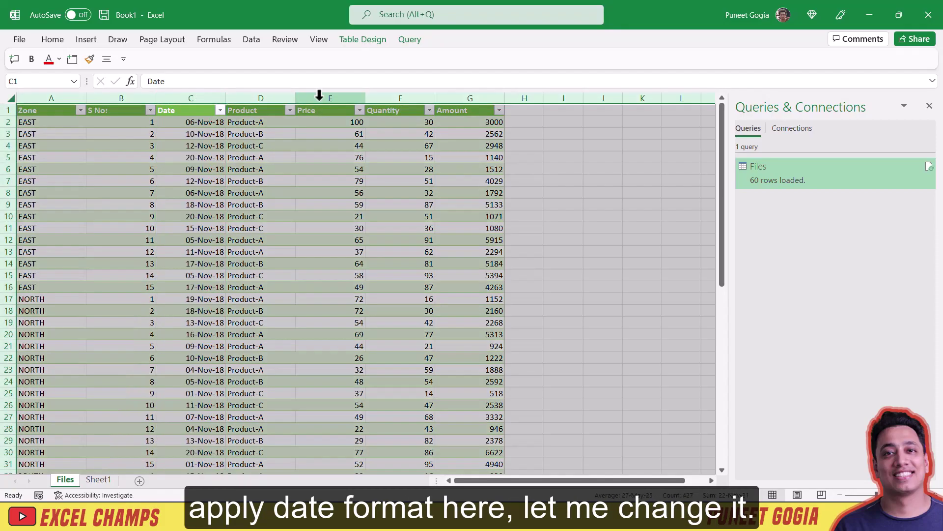
left_click(109, 60)
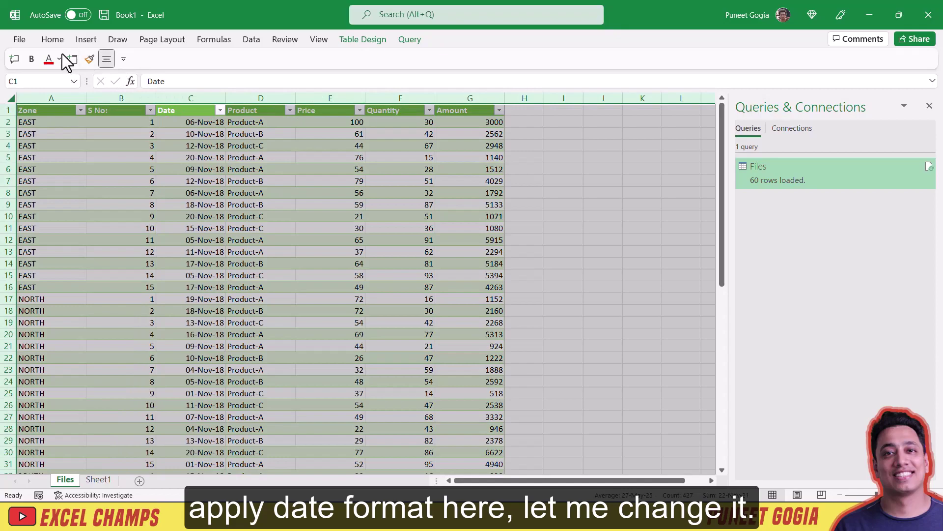
left_click(268, 84)
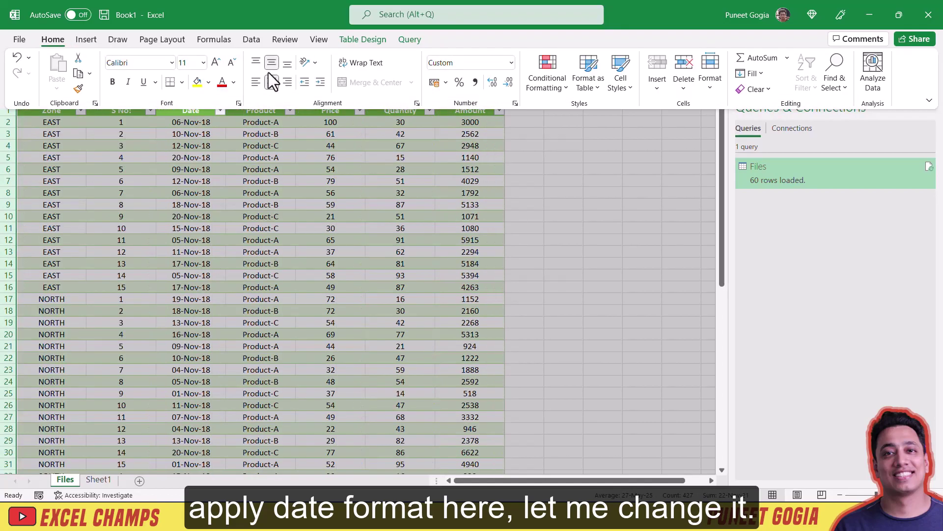
left_click(402, 231)
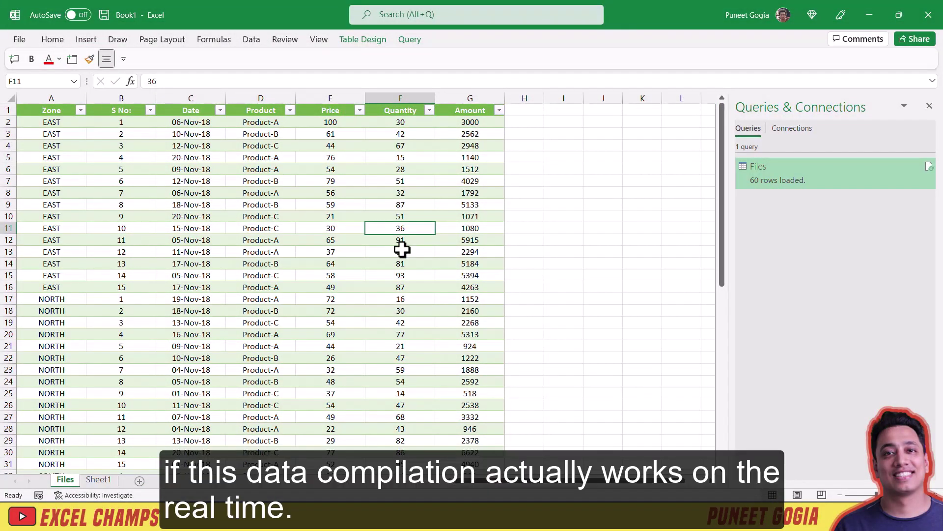
Switch to the Files folder and open the South workbook
left_click(867, 7)
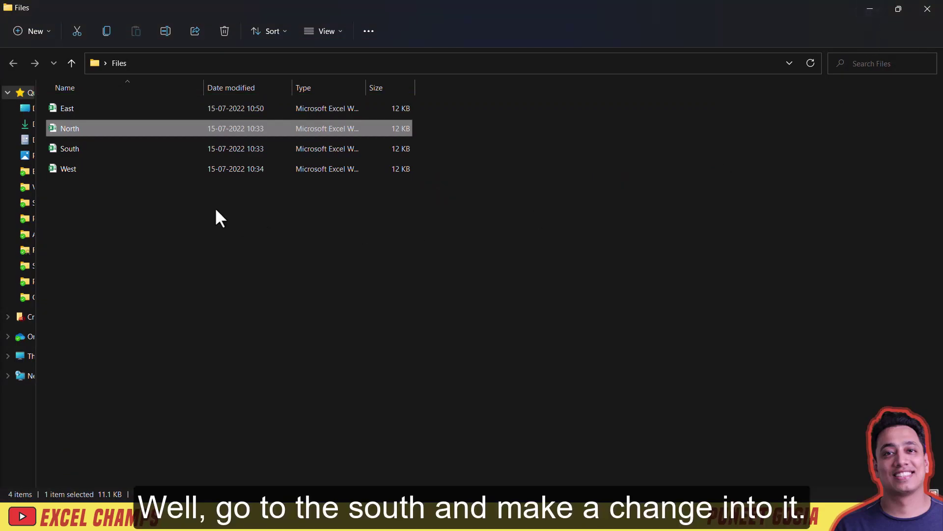
left_click(77, 148)
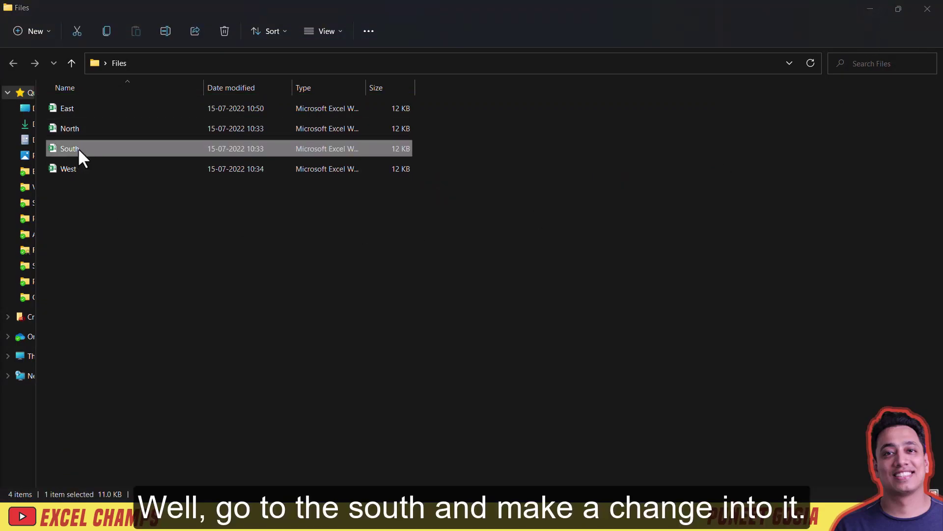
key("Return")
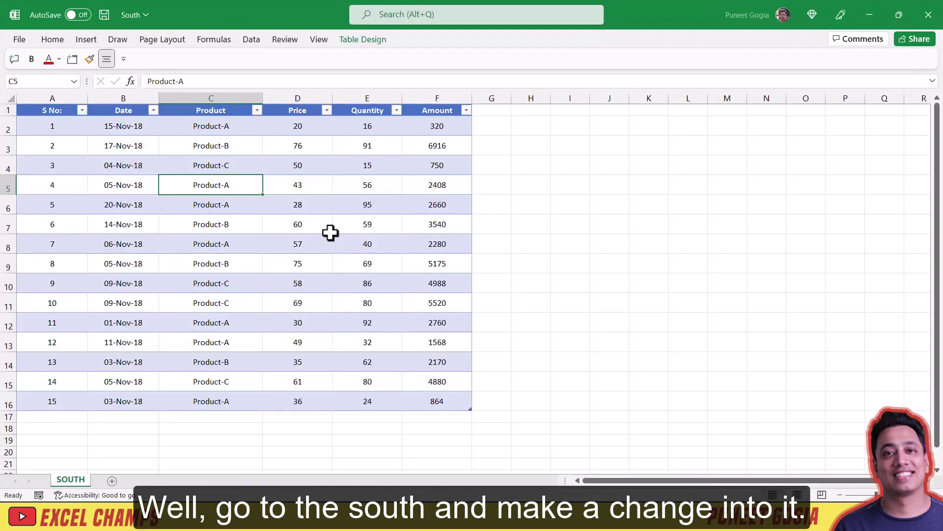
Set the first entry's Price to 30 and its Quantity to 20 in the SOUTH table
left_click(339, 205)
left_click(292, 125)
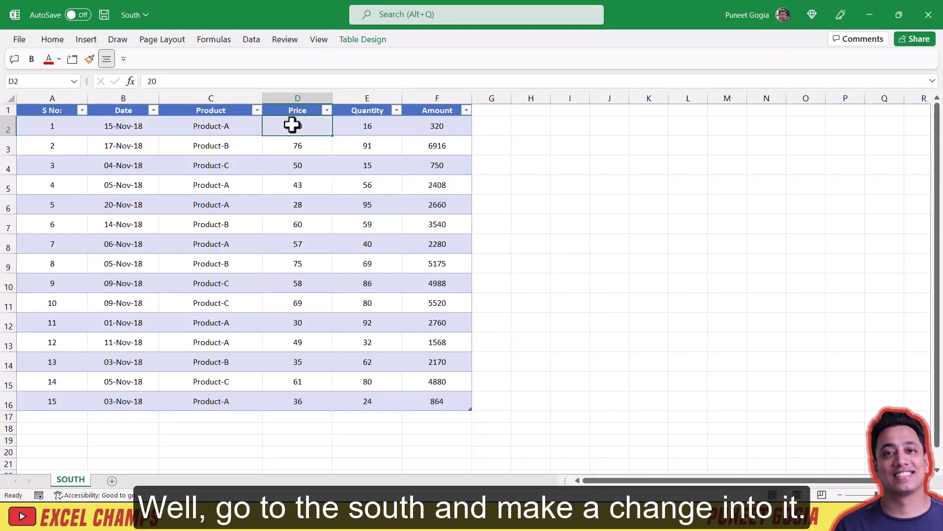
type("30")
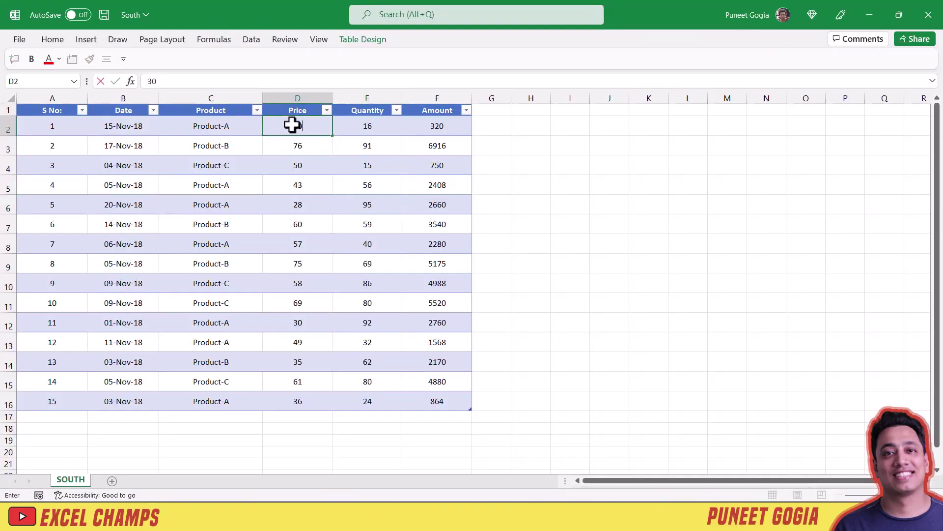
key("Up")
key("Right")
key("Down")
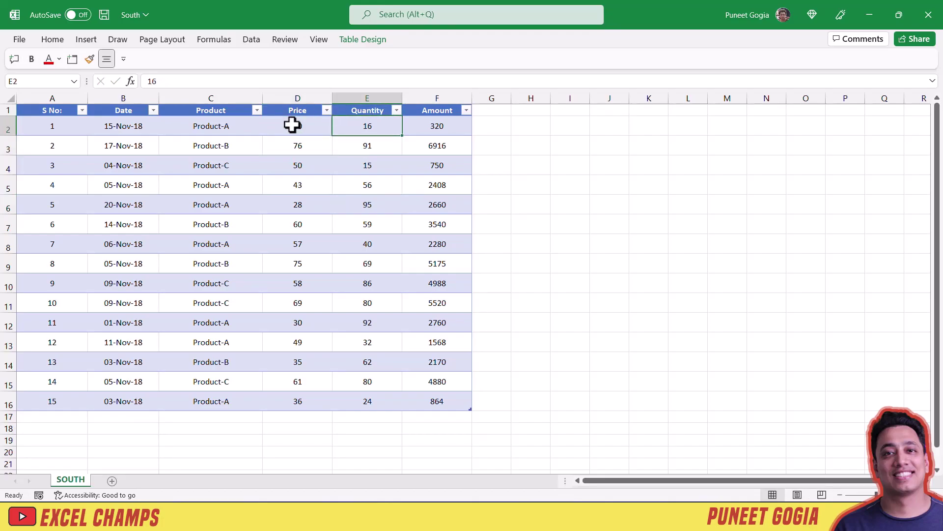
type("20")
key("Right")
type("=")
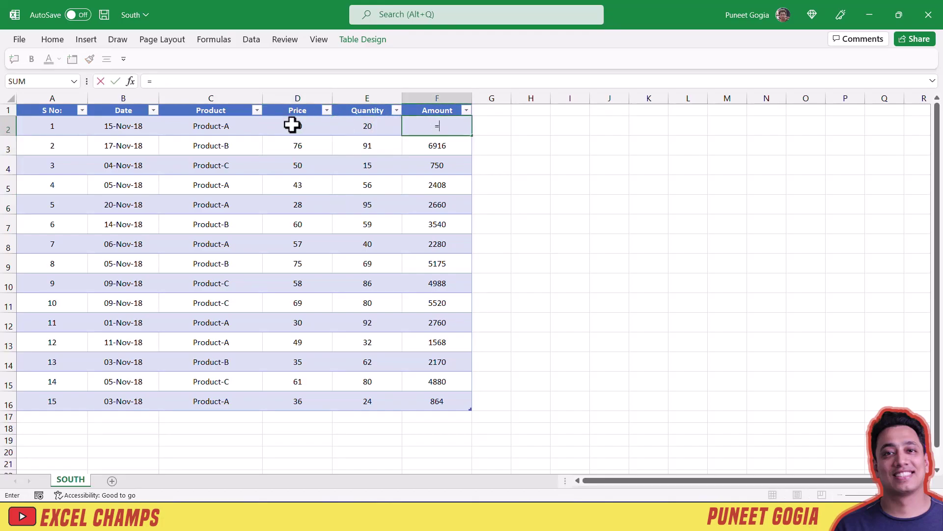
key("Left")
type("*")
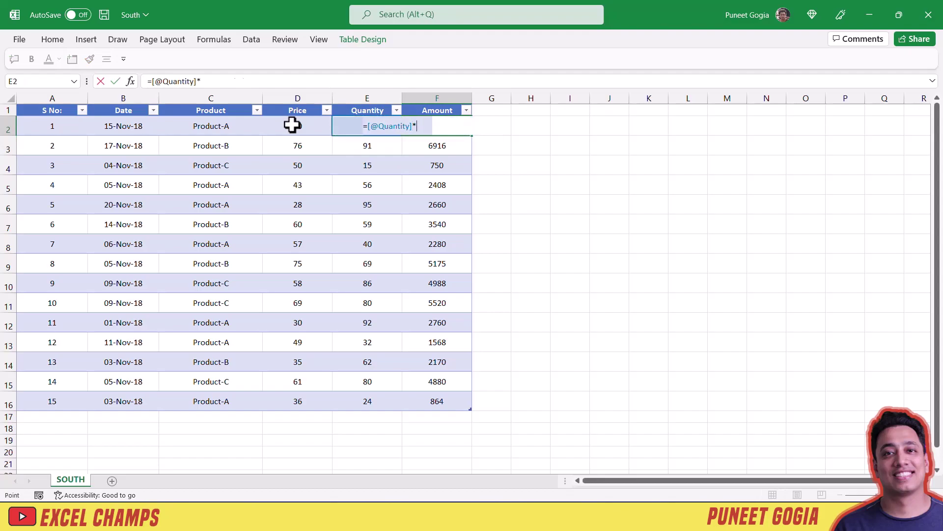
key("Left")
key("Return")
key("Up")
type("=")
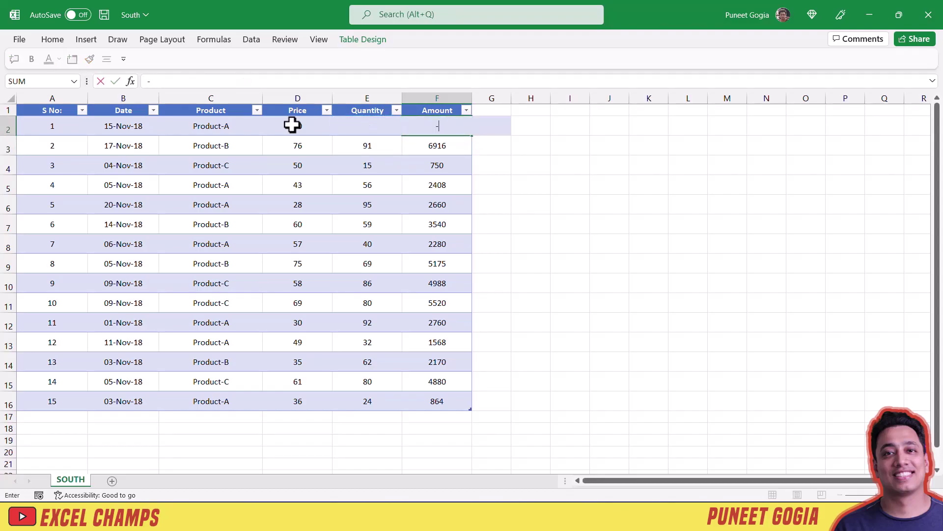
left_click(292, 125)
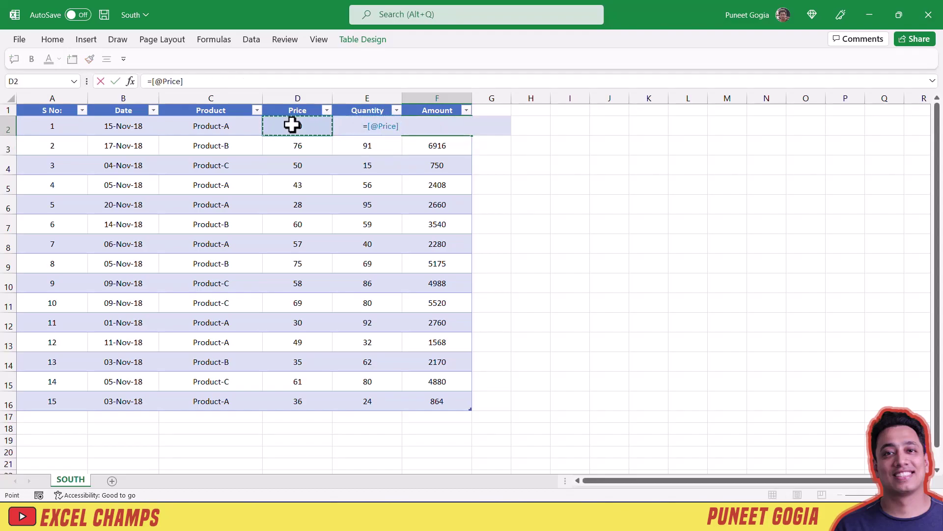
type("*")
key("Left")
key("Return")
key("Up")
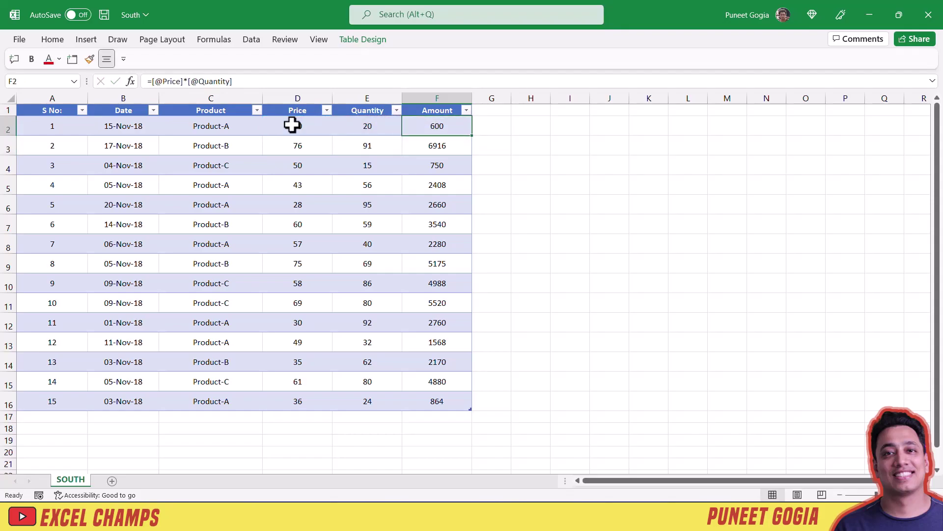
Replace the first entry's Amount formula with its pasted value, and close the South workbook, saving the changes
key("ctrl+c")
right_click(438, 118)
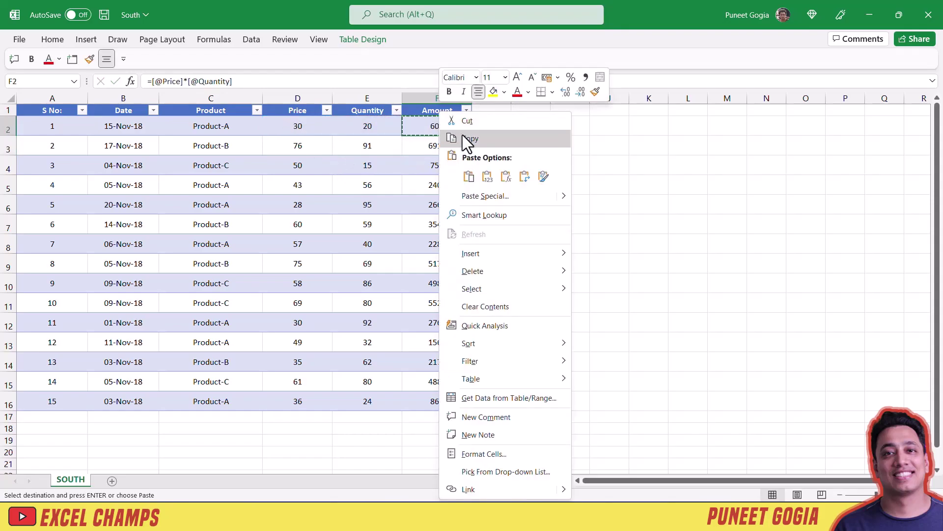
left_click(486, 176)
key("ctrl+w")
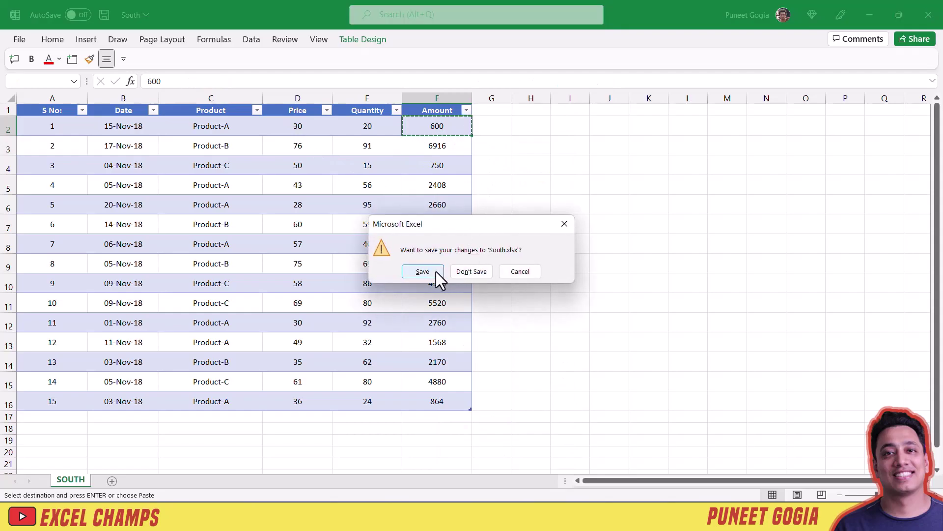
left_click(434, 273)
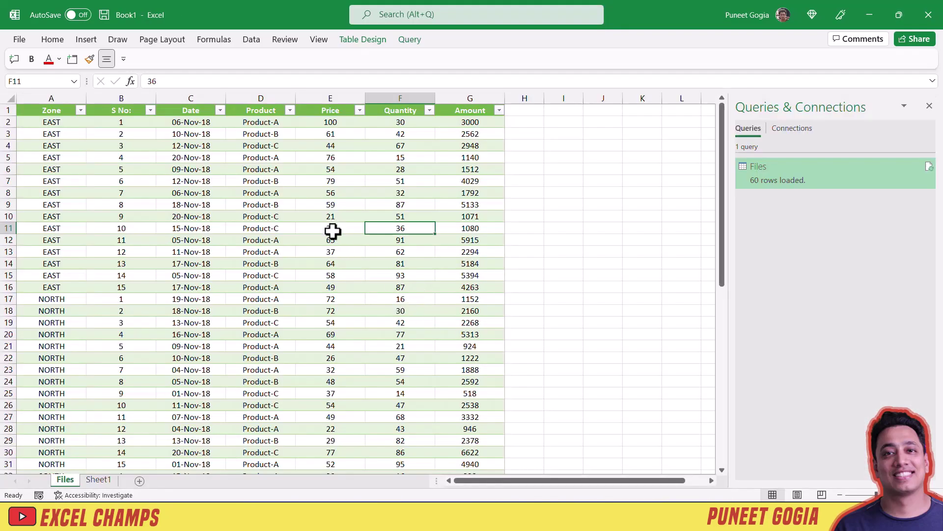
Find the first SOUTH entry in the combined table of Book1 and examine its Price, Quantity and Amount
scroll(182, 341, "down", 3)
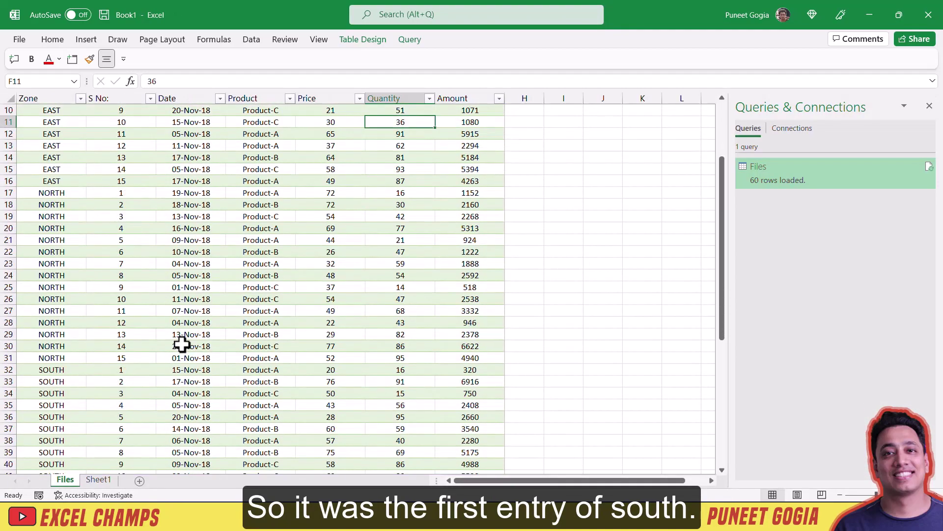
left_click(45, 368)
left_click_drag(45, 368, 475, 370)
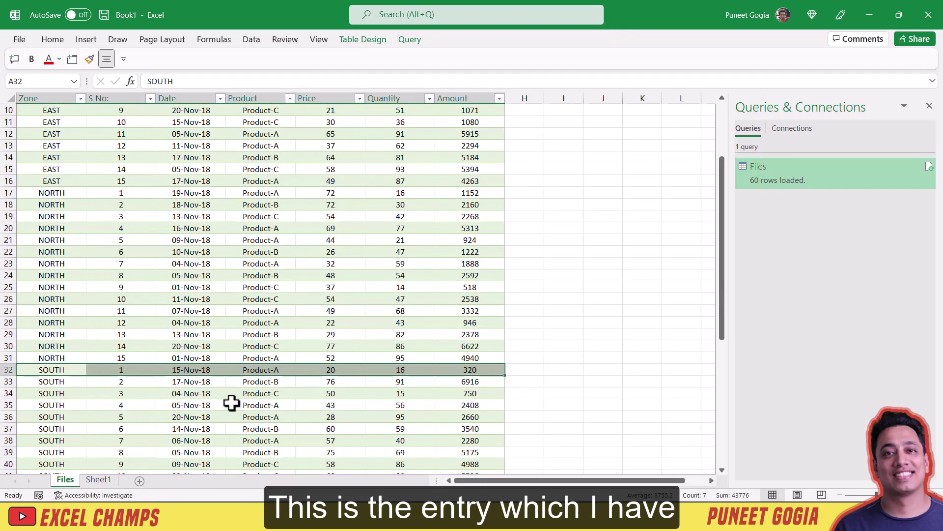
left_click(273, 241)
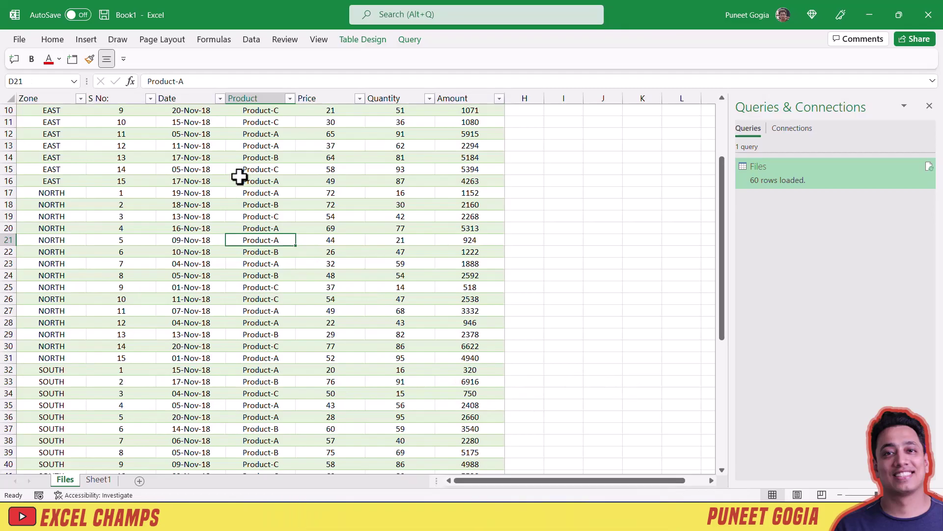
Refresh the combined table from its source files and check the first SOUTH entry for the edited values
right_click(239, 174)
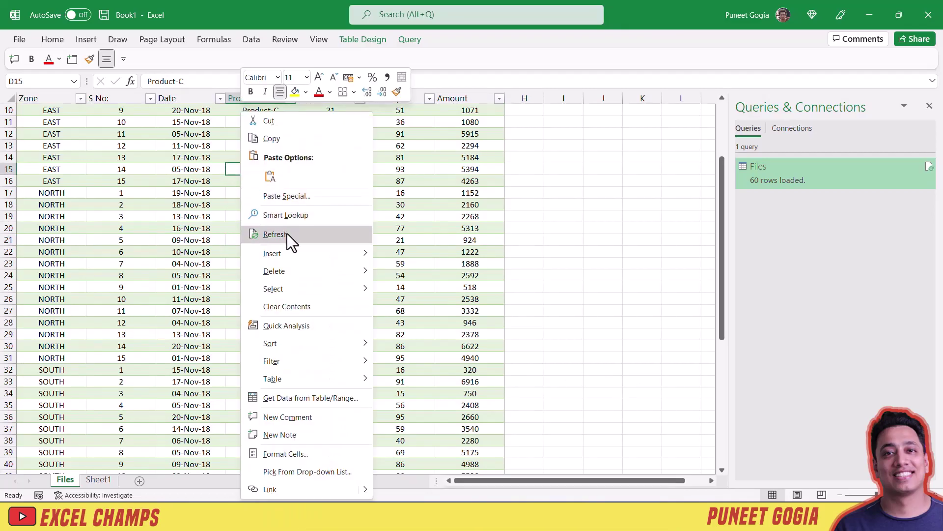
left_click(287, 234)
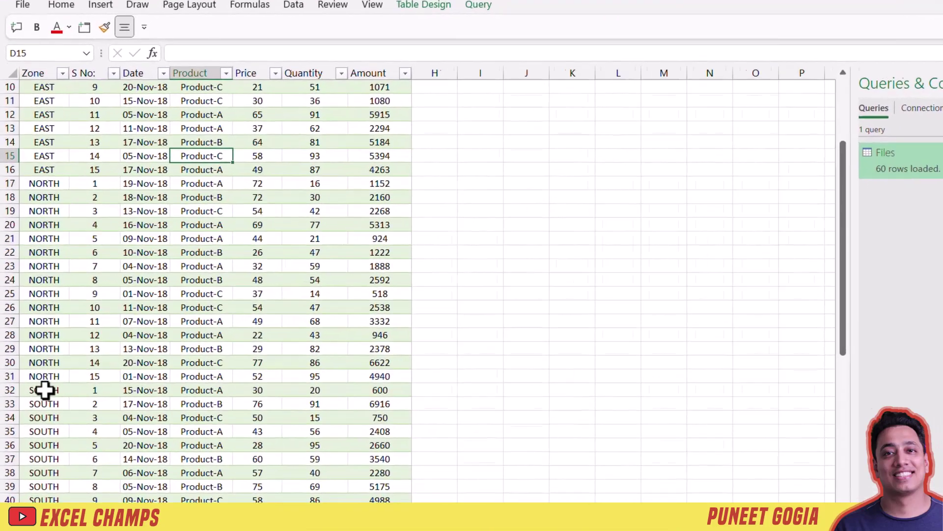
left_click_drag(36, 370, 323, 367)
left_click(508, 435)
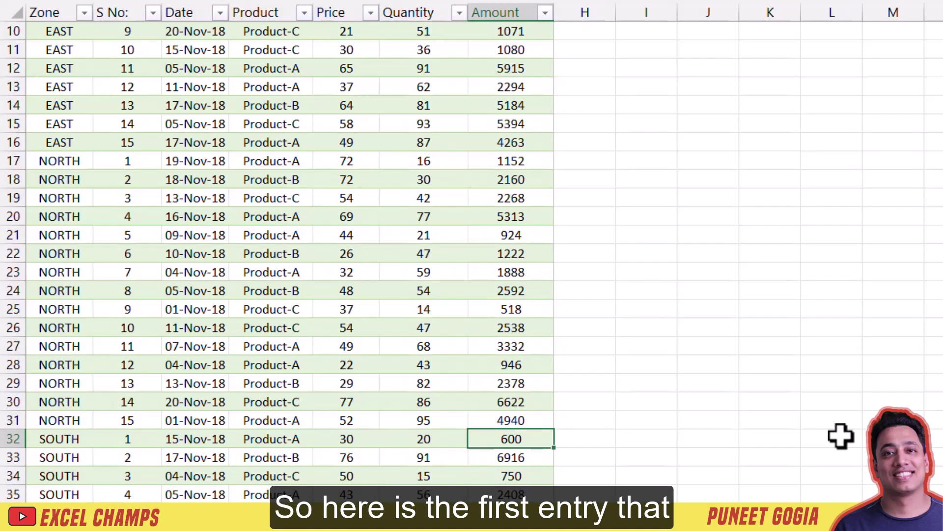